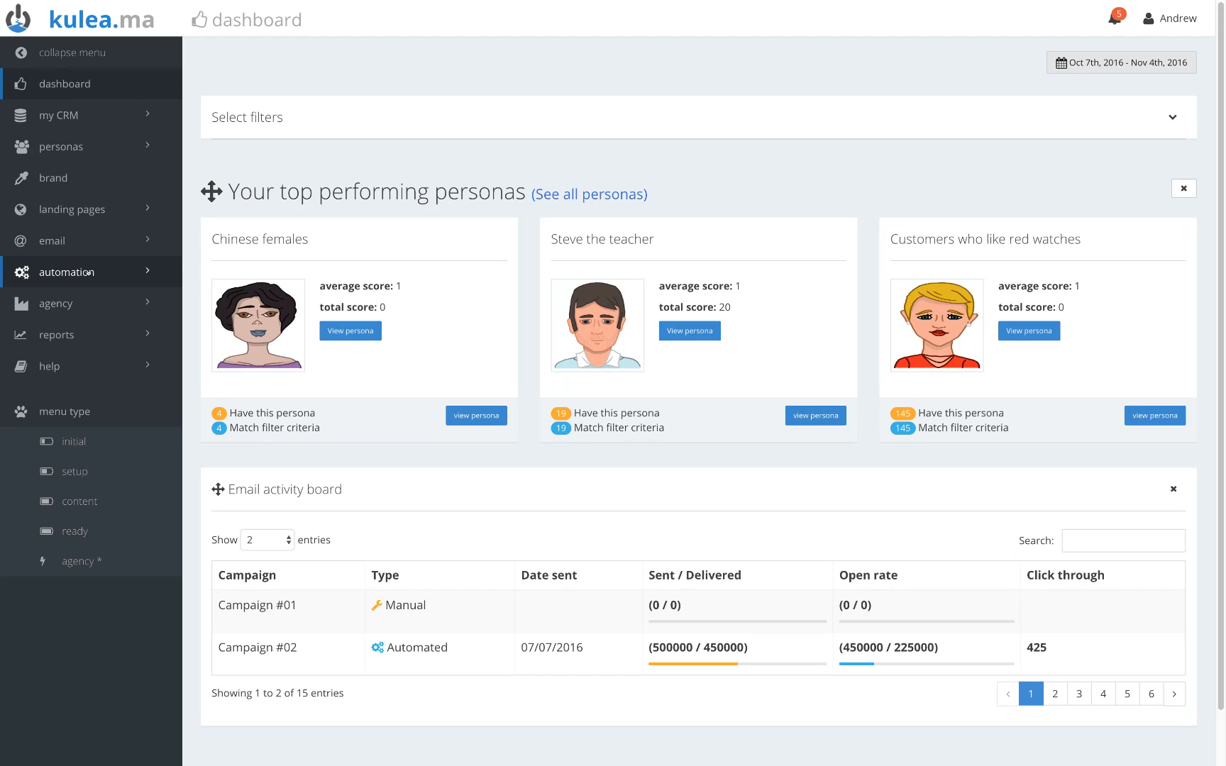
Create a new automation score named CRM and keep its end date as ongoing.
click(88, 272)
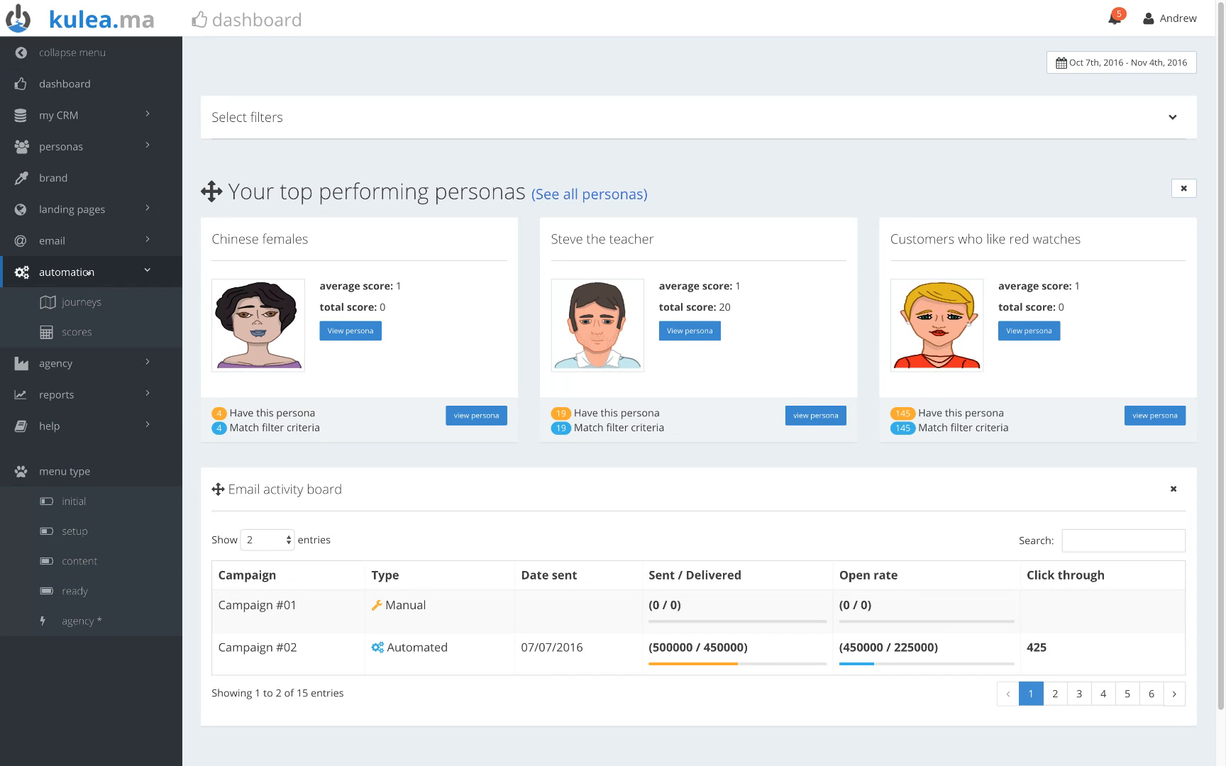
click(86, 335)
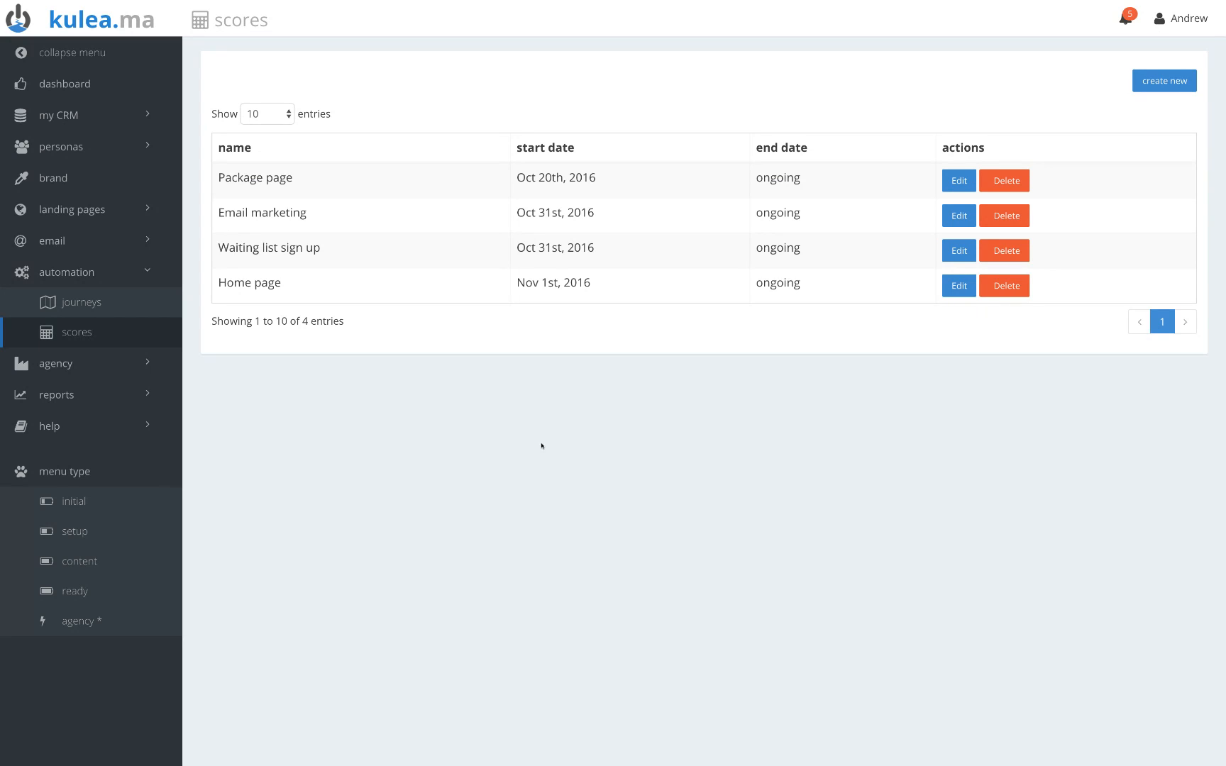
click(1153, 87)
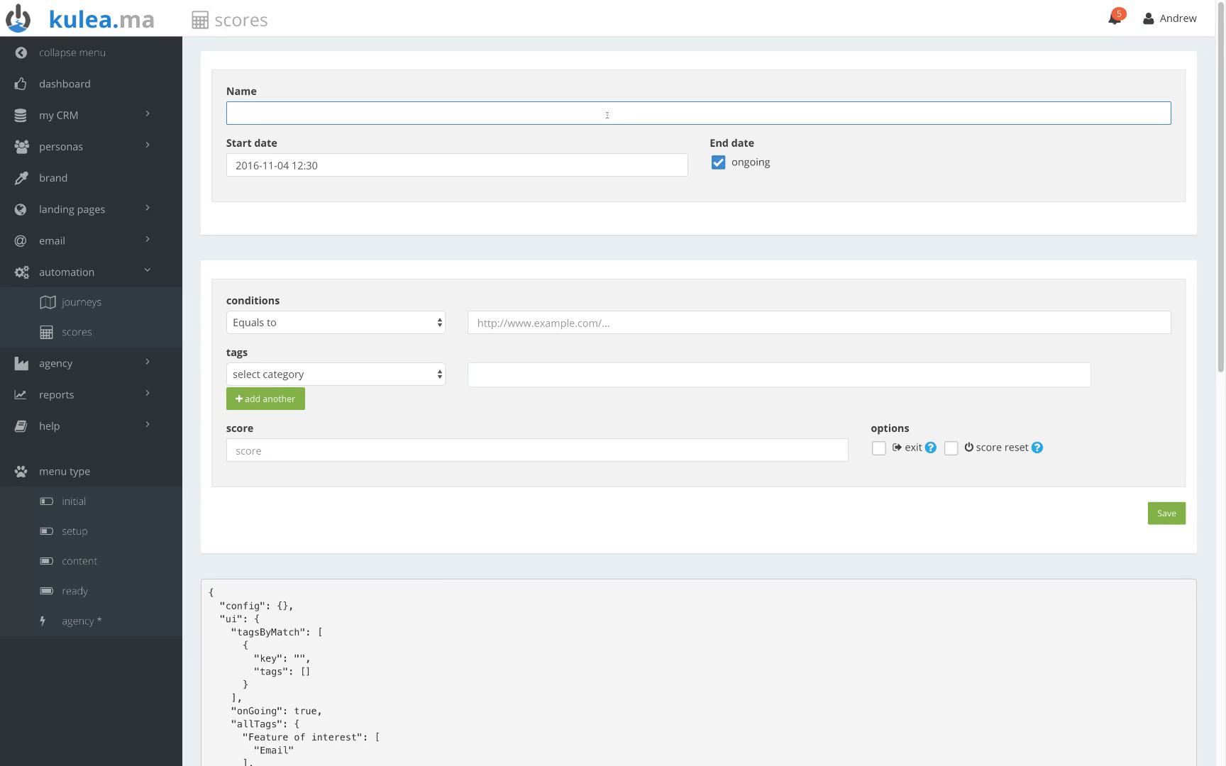
text(CRM)
click(720, 164)
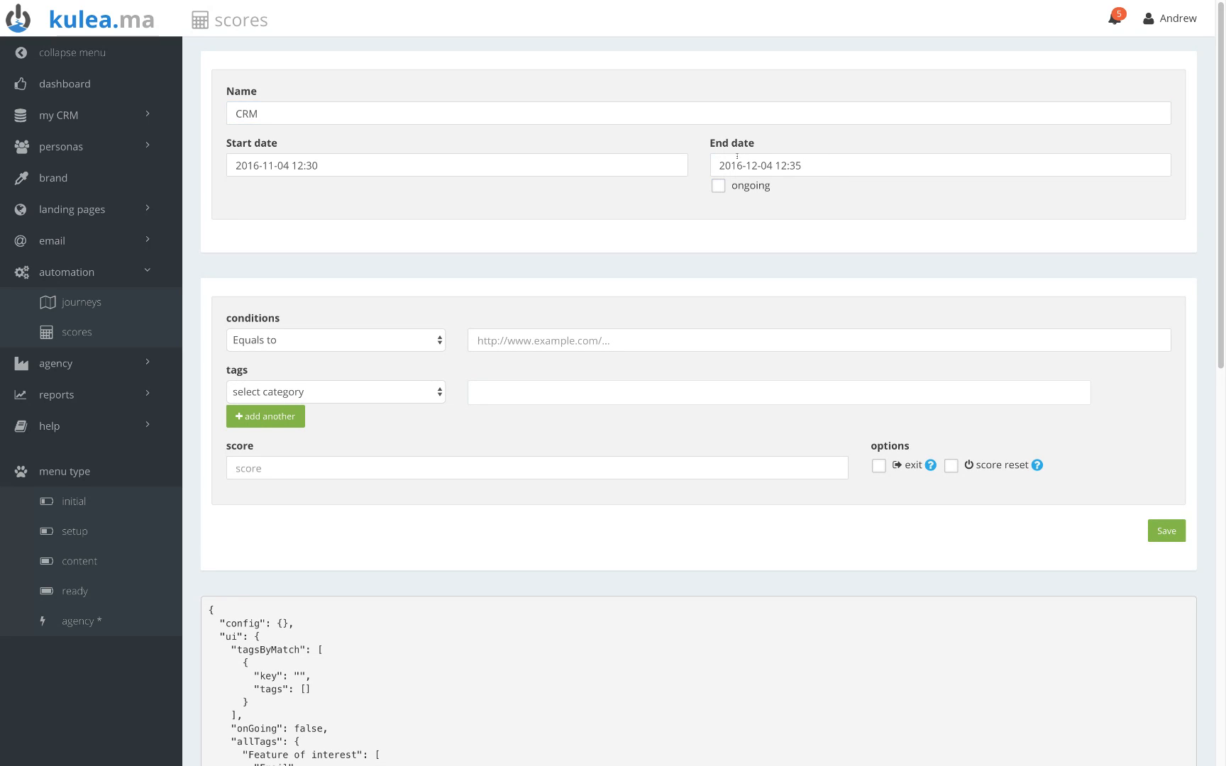
click(721, 187)
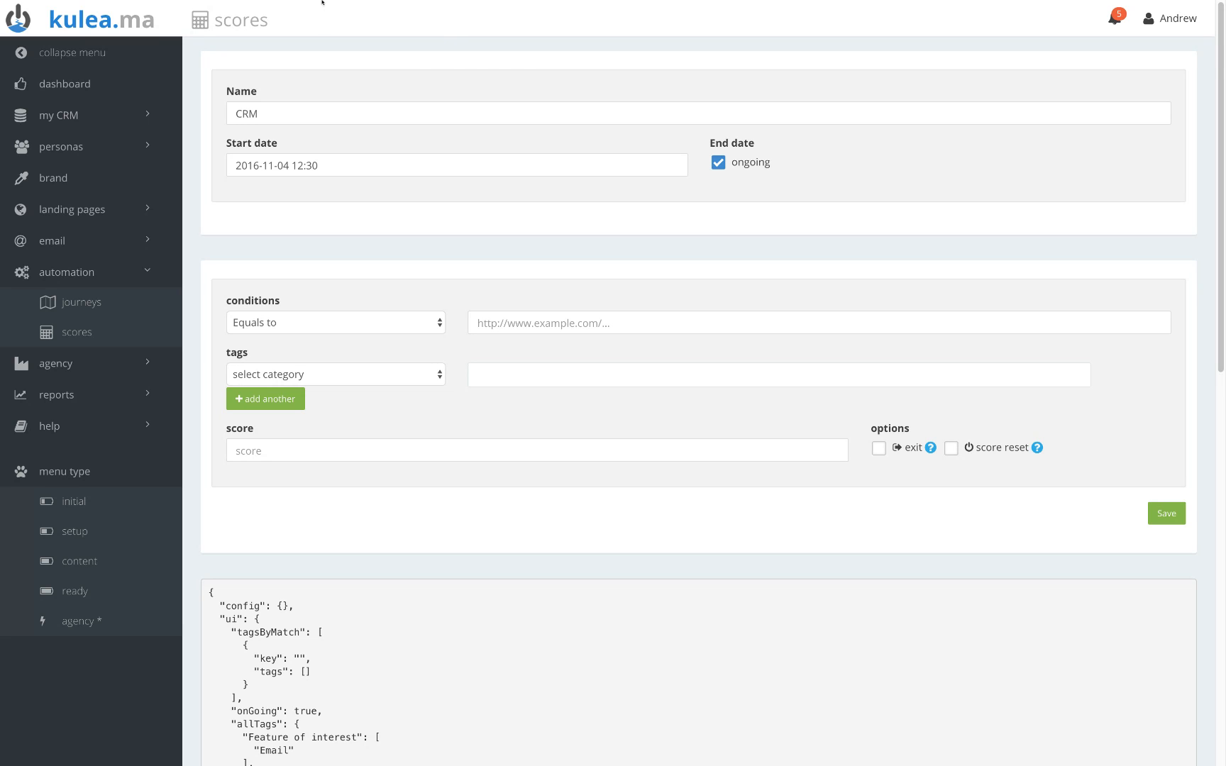
Copy the address of the open Kulea customer management web page and paste it as the URL of the score's Equals to condition.
mouse_move(321, 2)
click(289, 34)
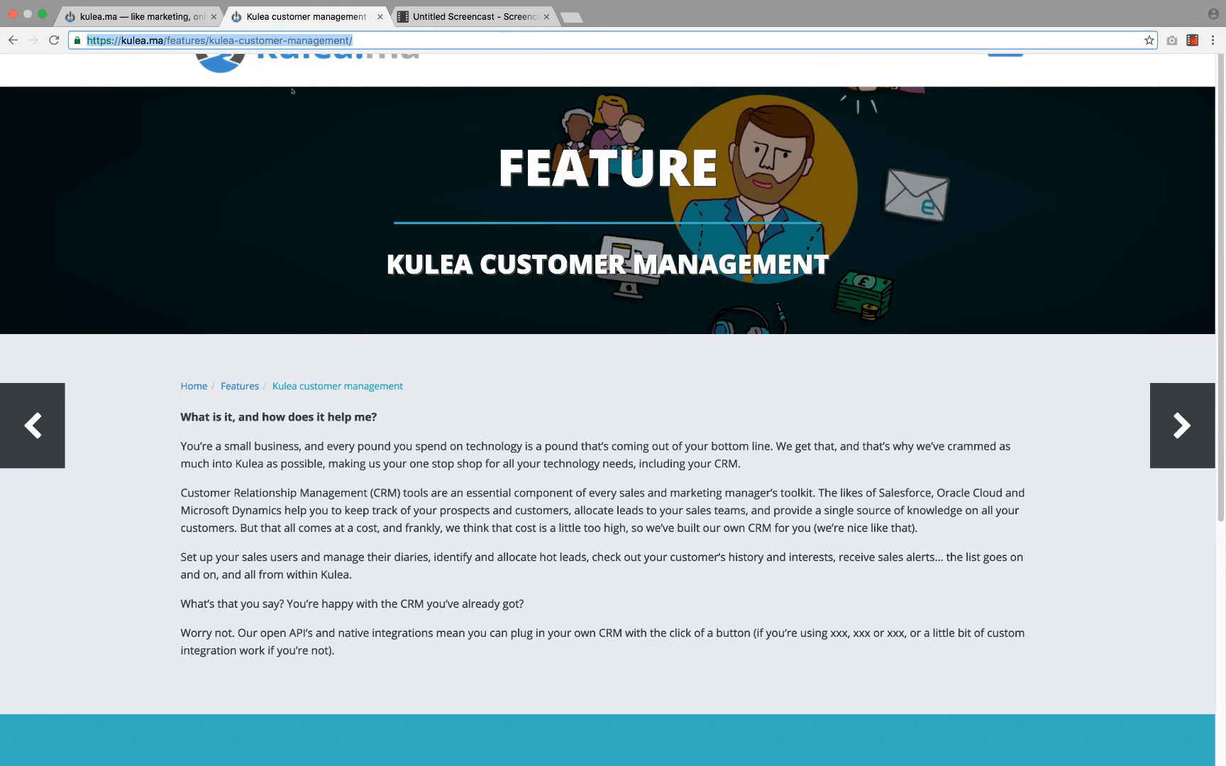
right_click(280, 39)
click(306, 59)
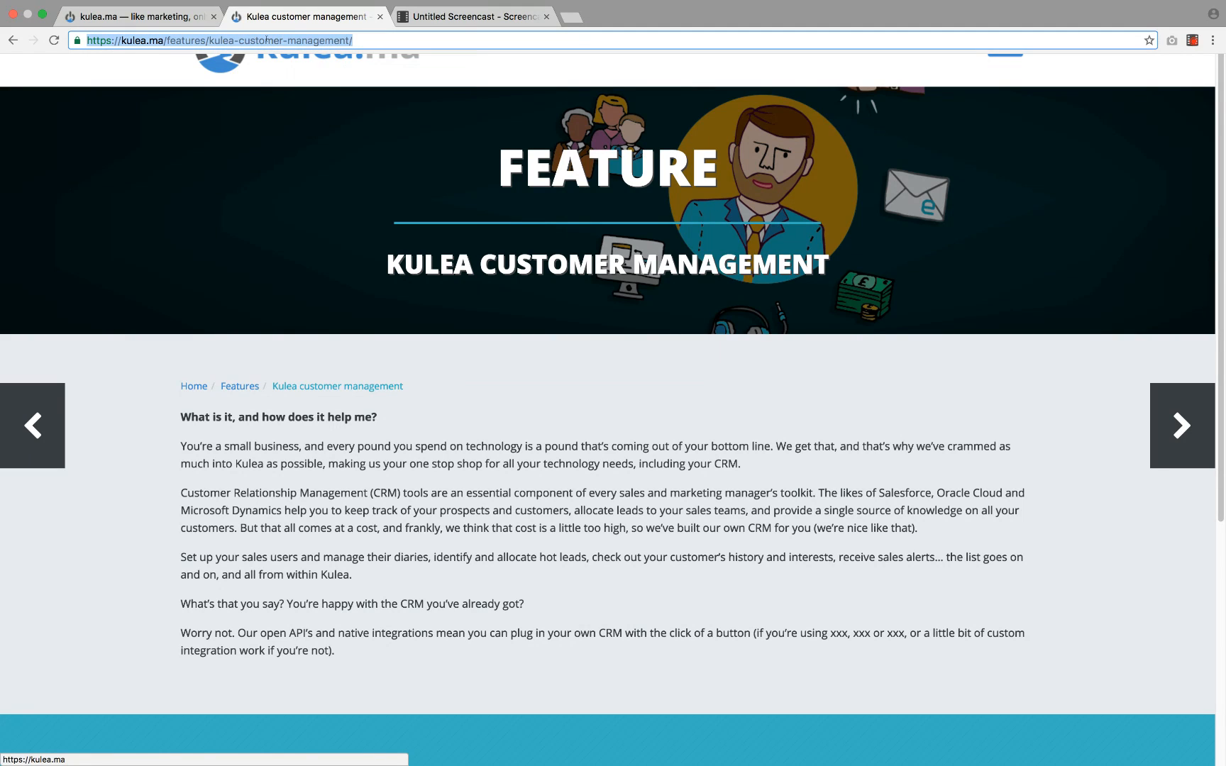
click(134, 16)
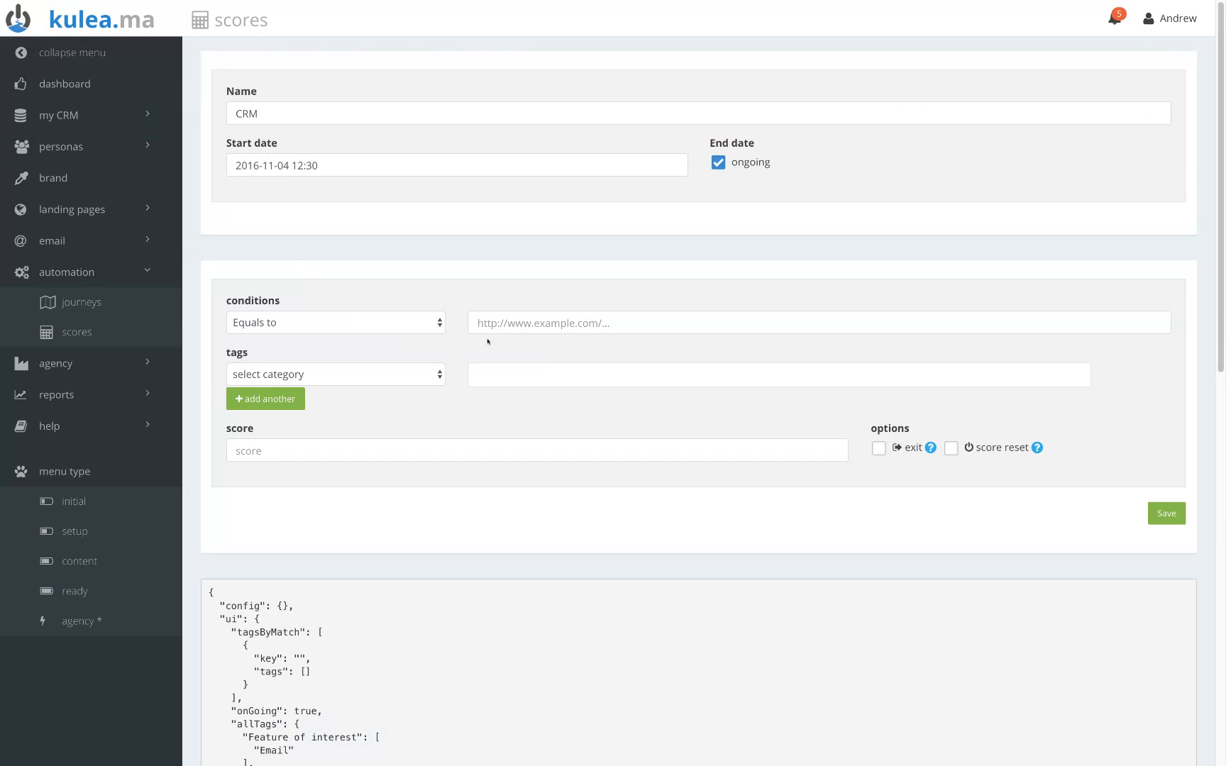
right_click(534, 326)
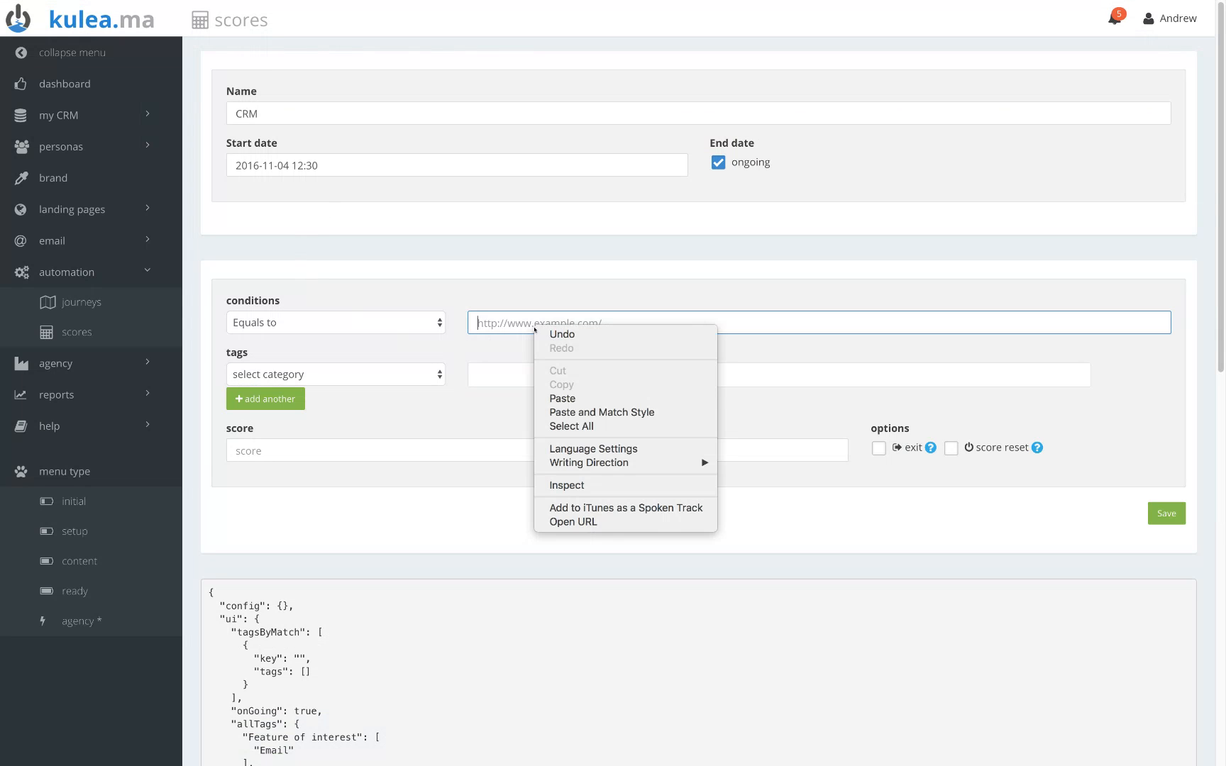
click(570, 399)
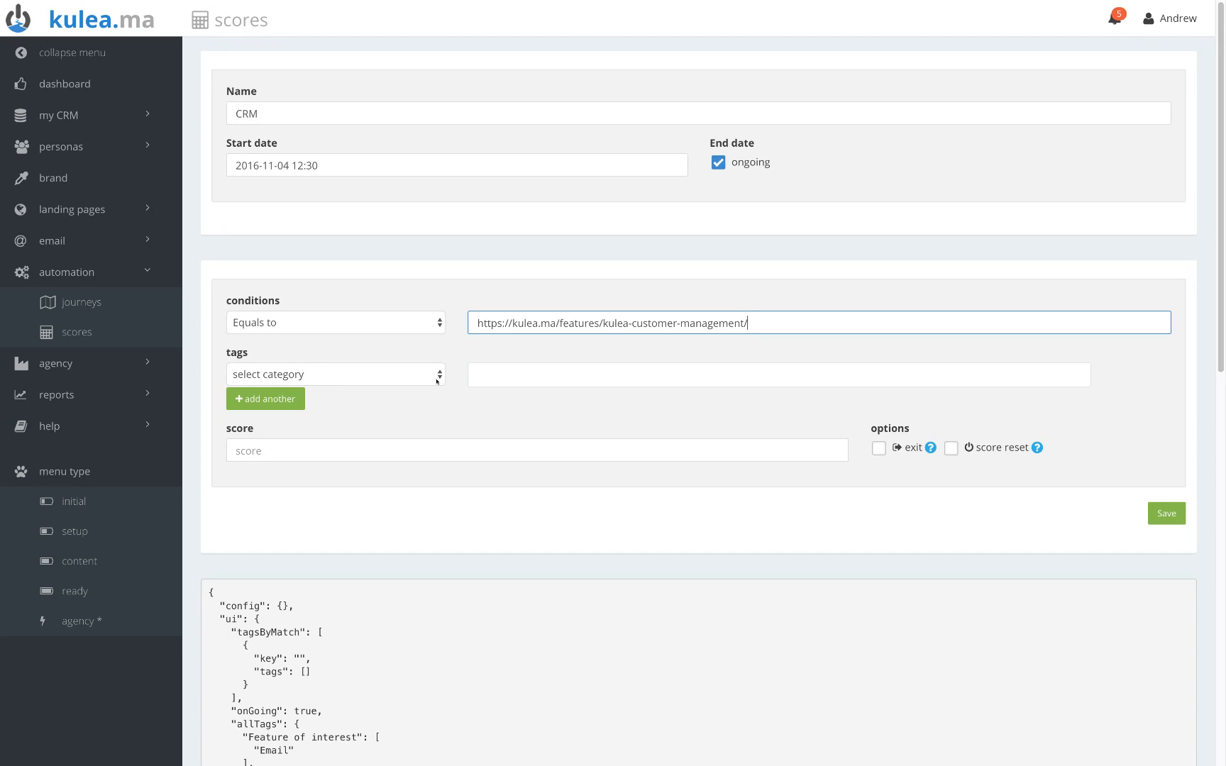
Set the first tag category to Feature of interest and give it the tag CRM instead of Email.
click(439, 381)
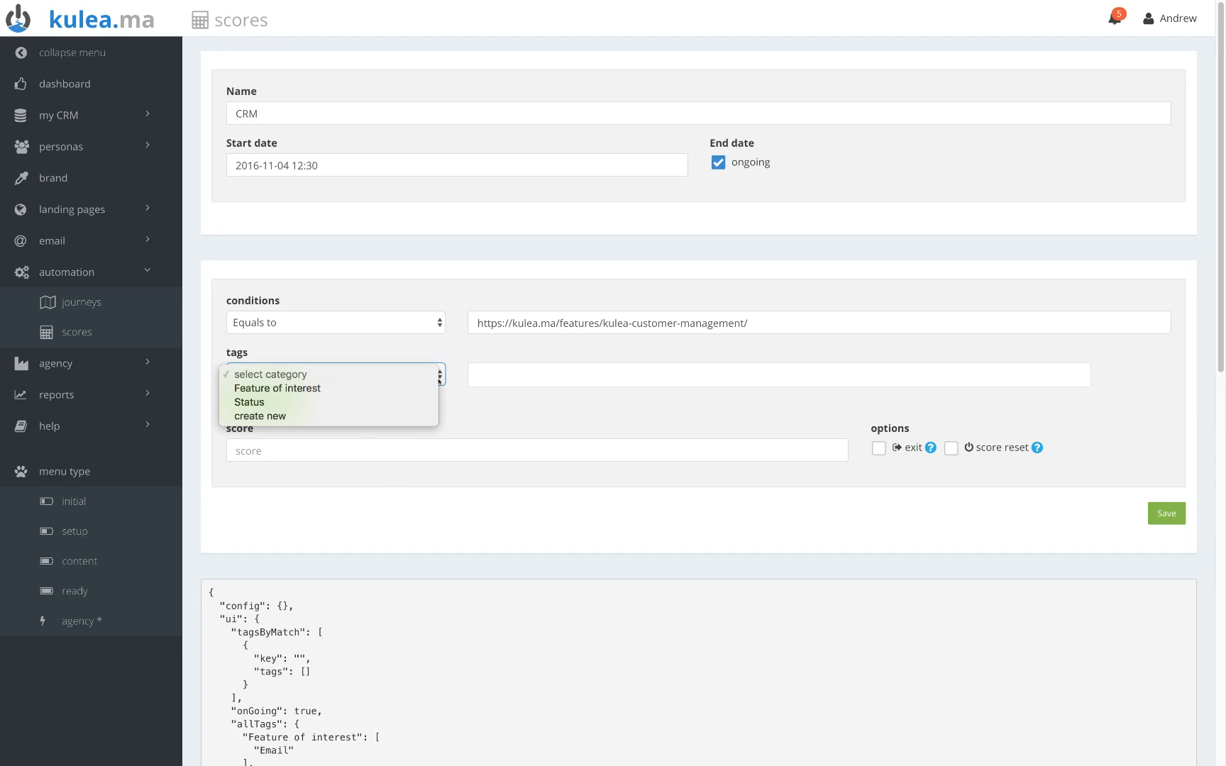
click(308, 389)
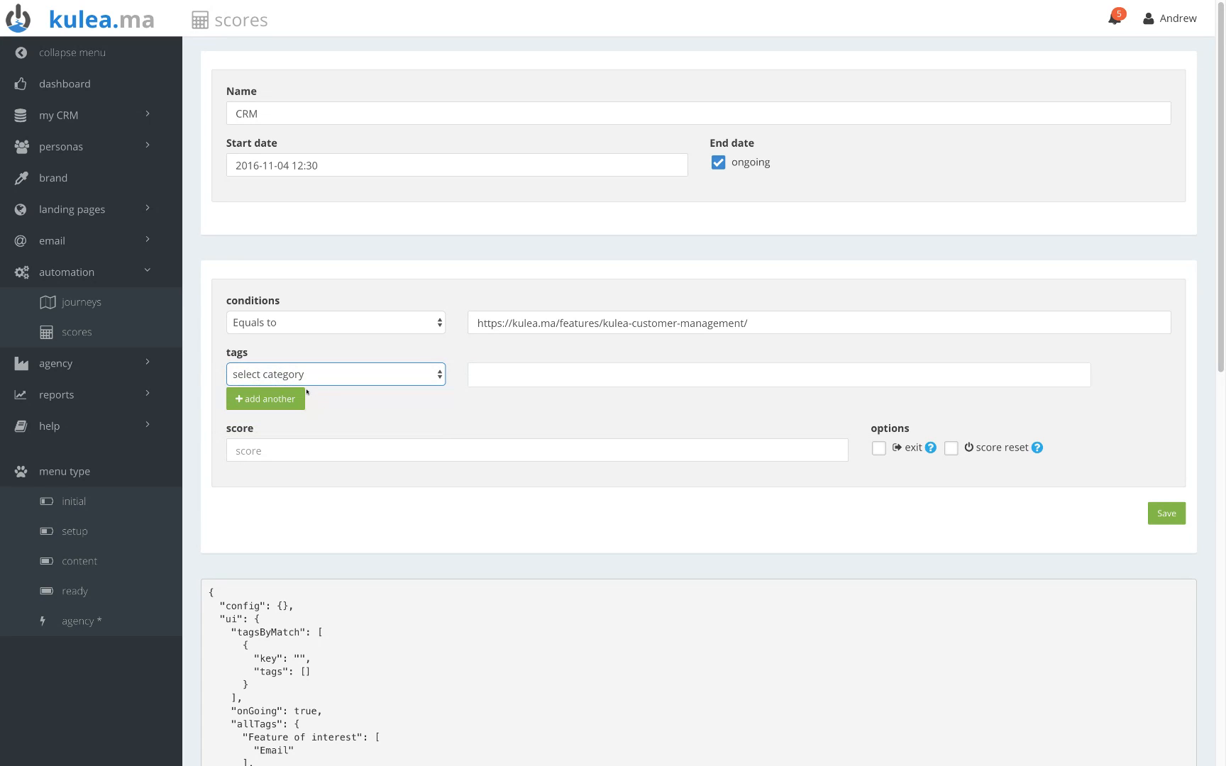
click(514, 377)
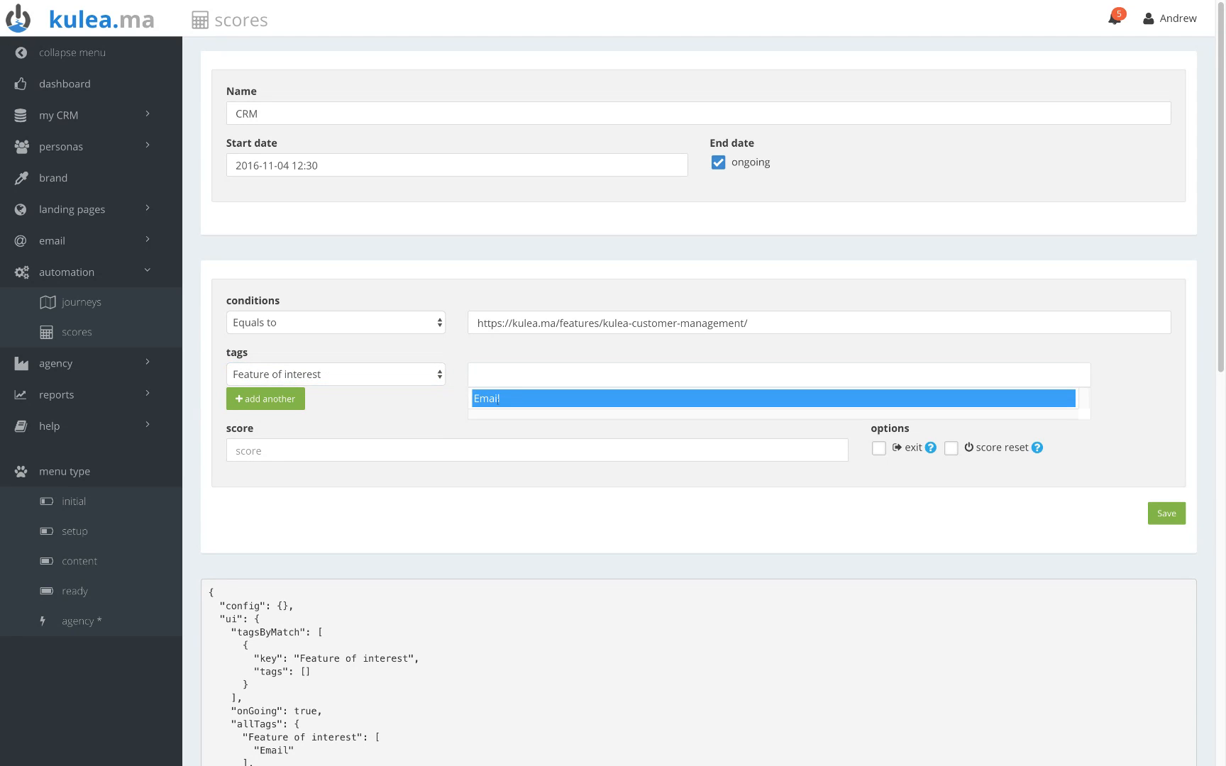
click(508, 404)
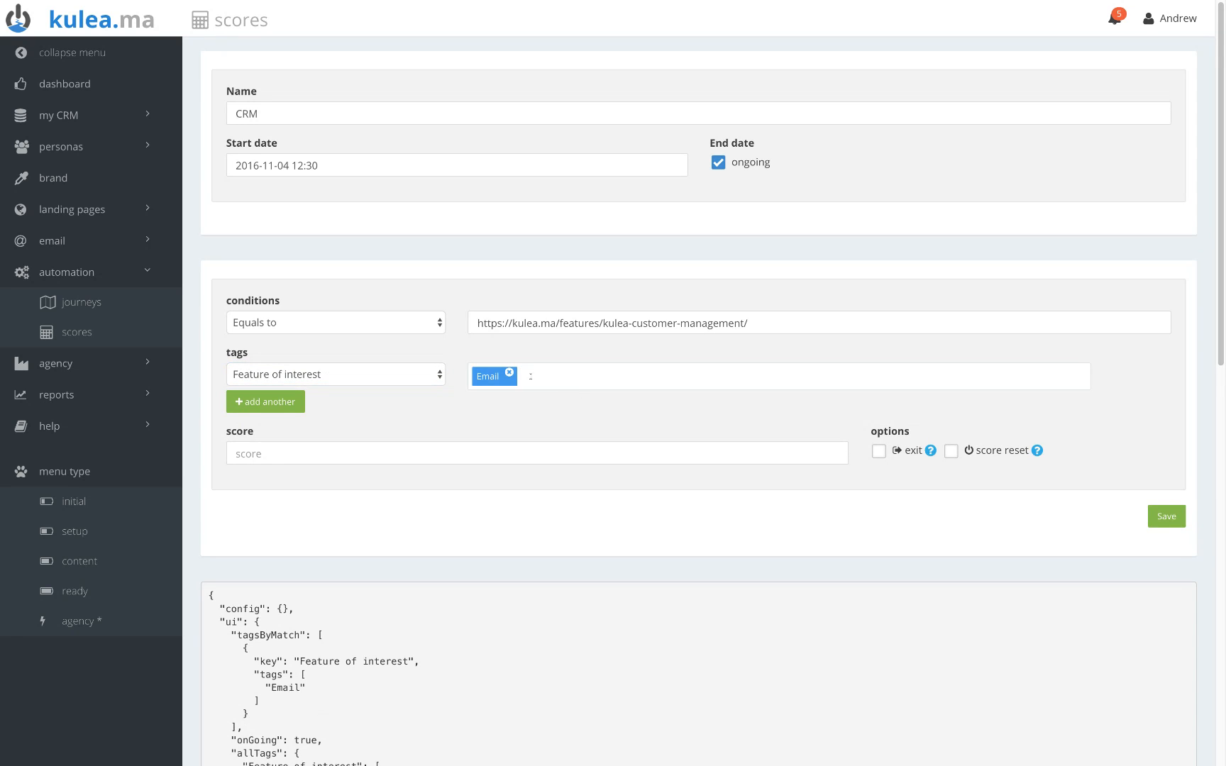
click(509, 374)
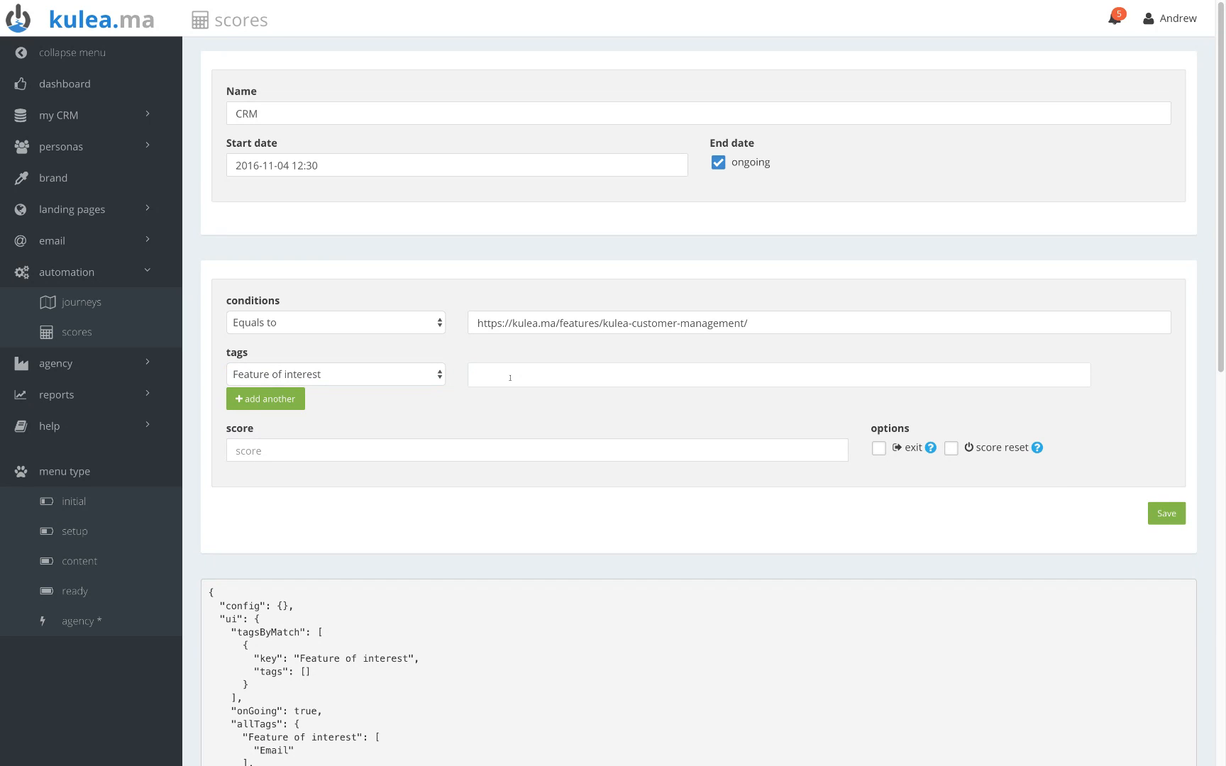
text(CRM)
key(Return)
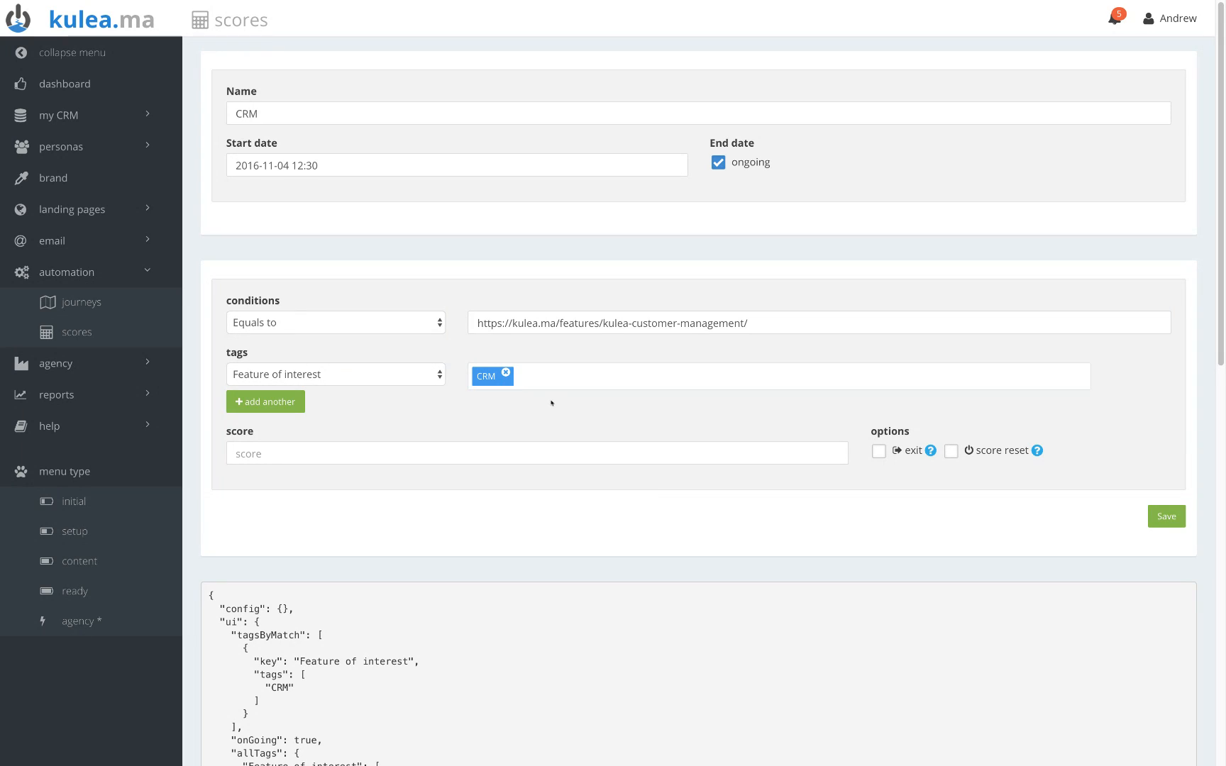
Add another tag row with a new category named Colour and give it the tags Blue, Red and Purple.
click(273, 403)
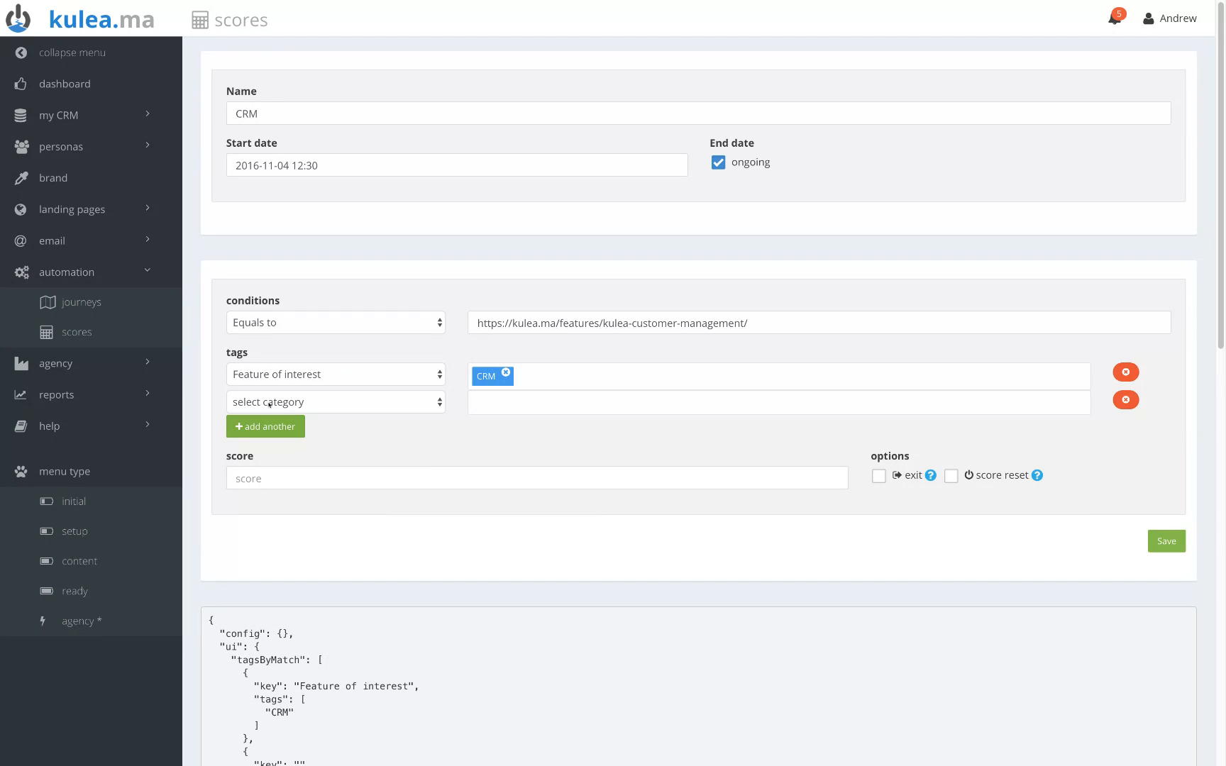
click(434, 405)
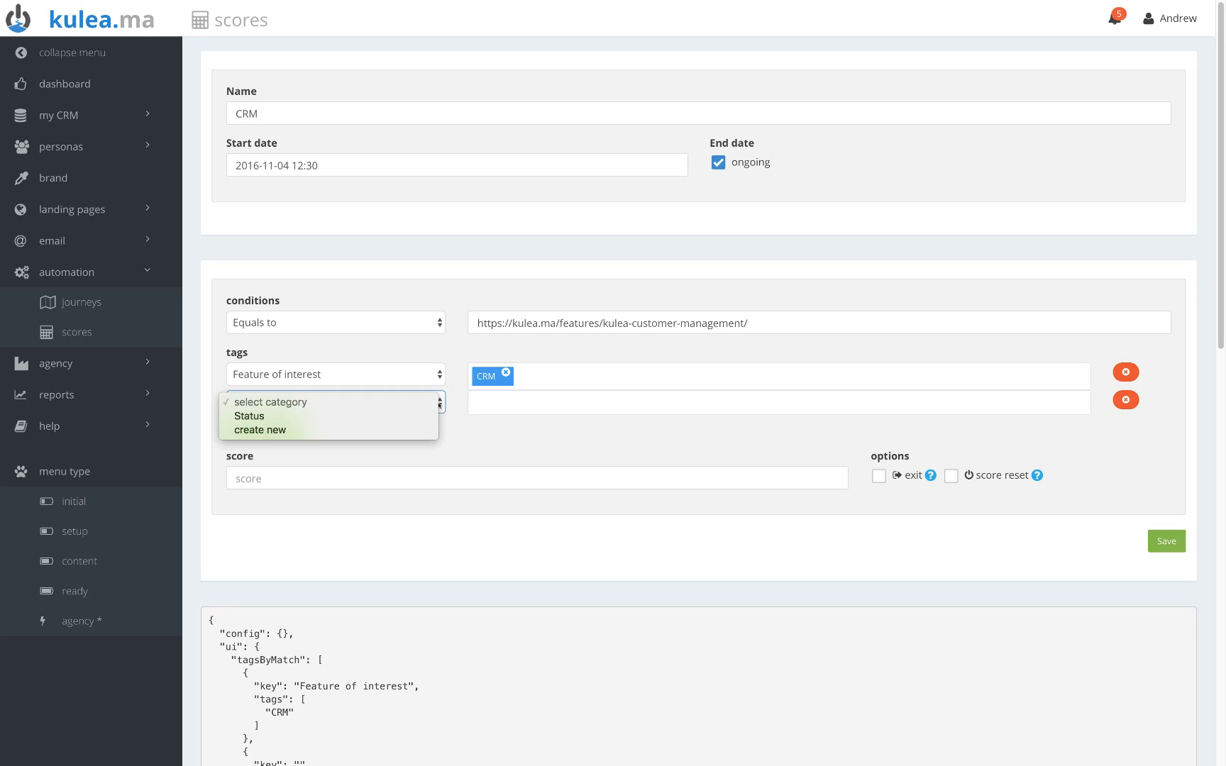
click(262, 431)
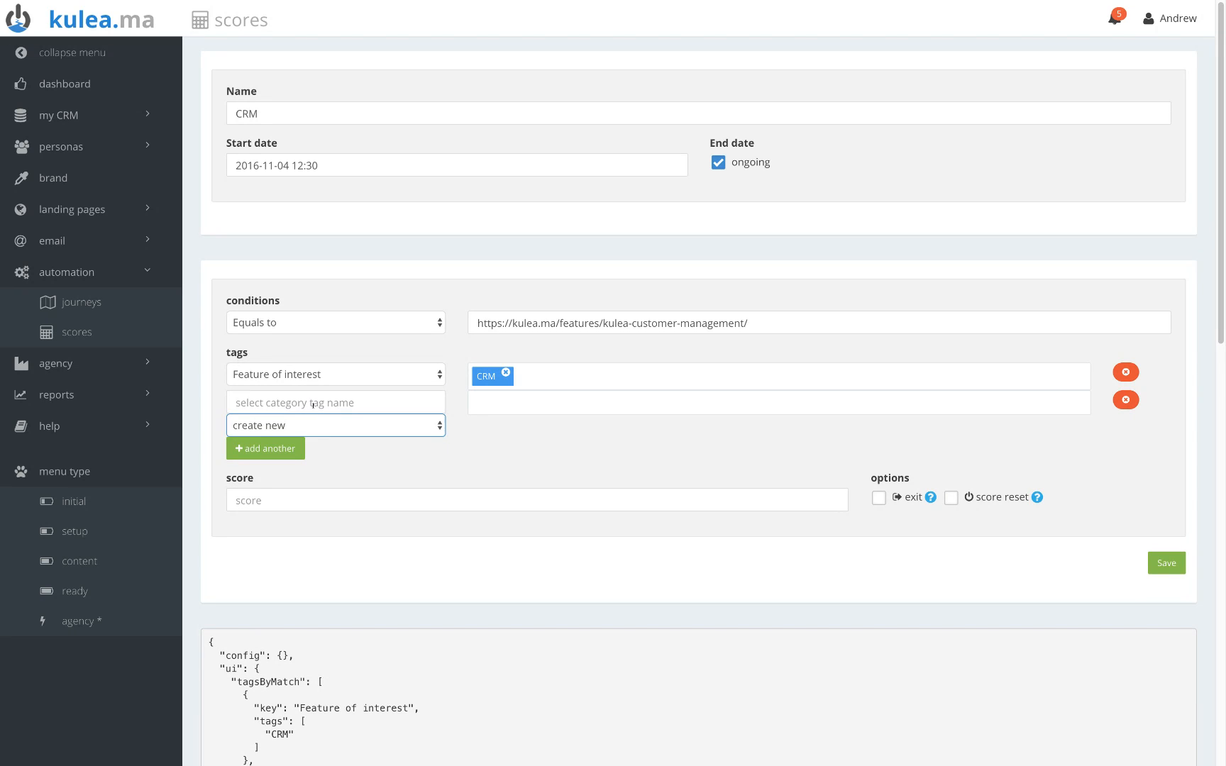
click(313, 404)
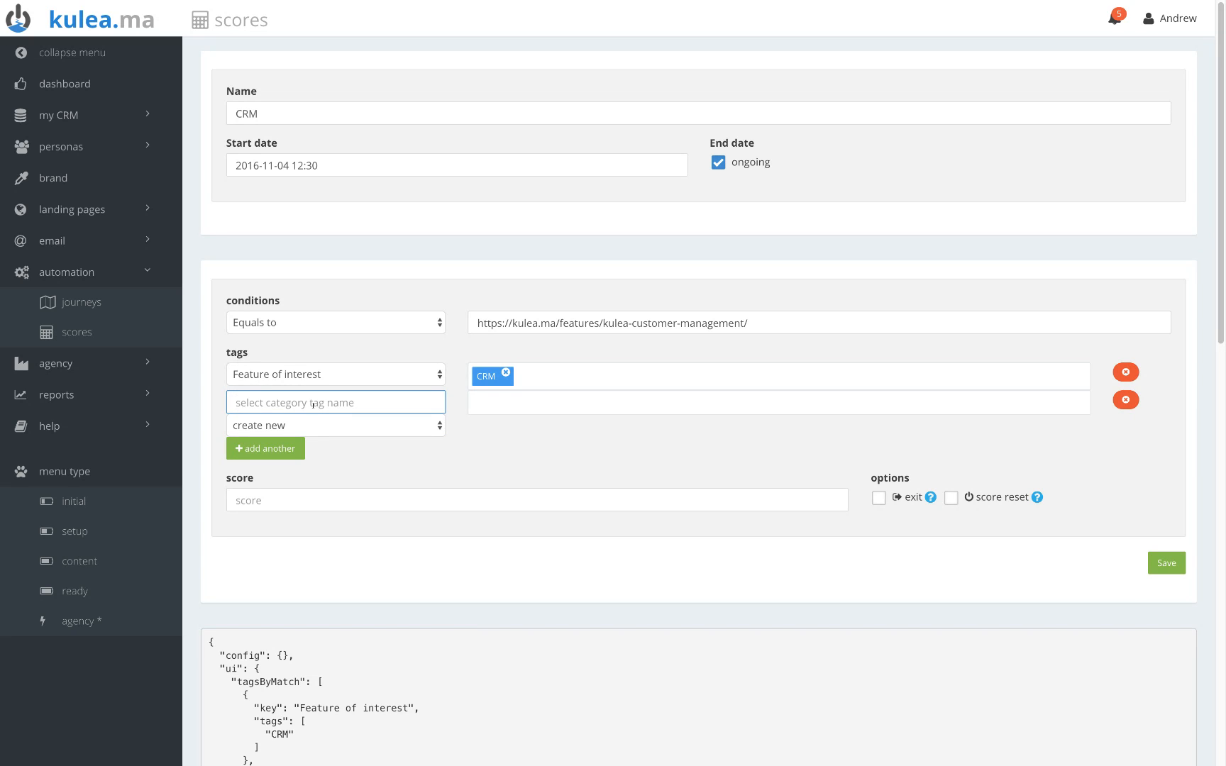
text(Colour)
click(492, 402)
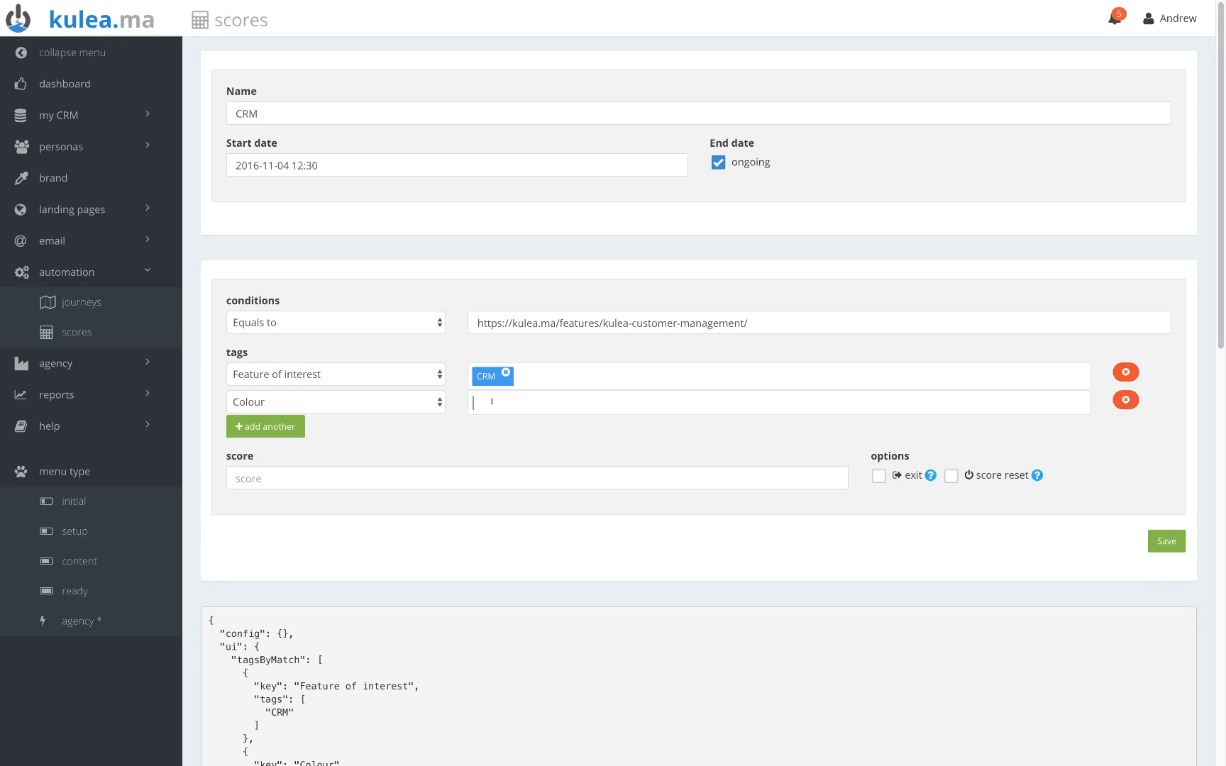
text(Blue)
key(Return)
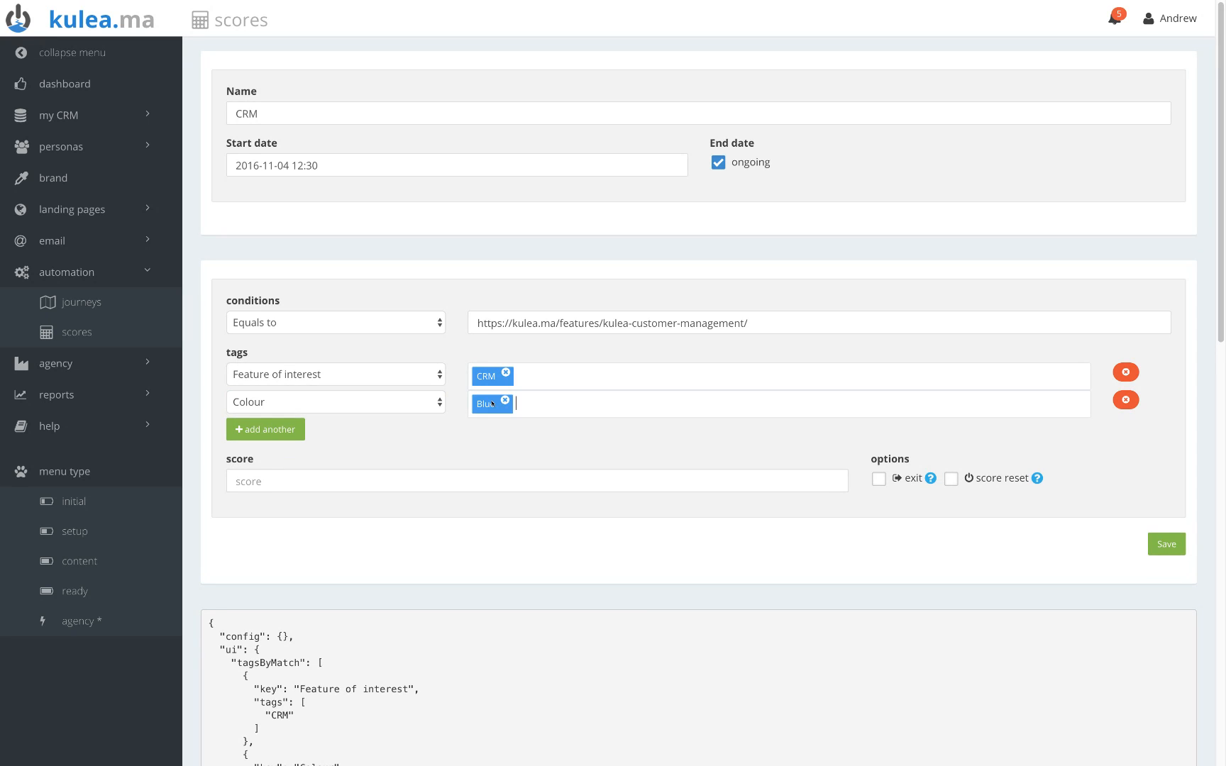
text(Red)
key(Return)
text(Purple)
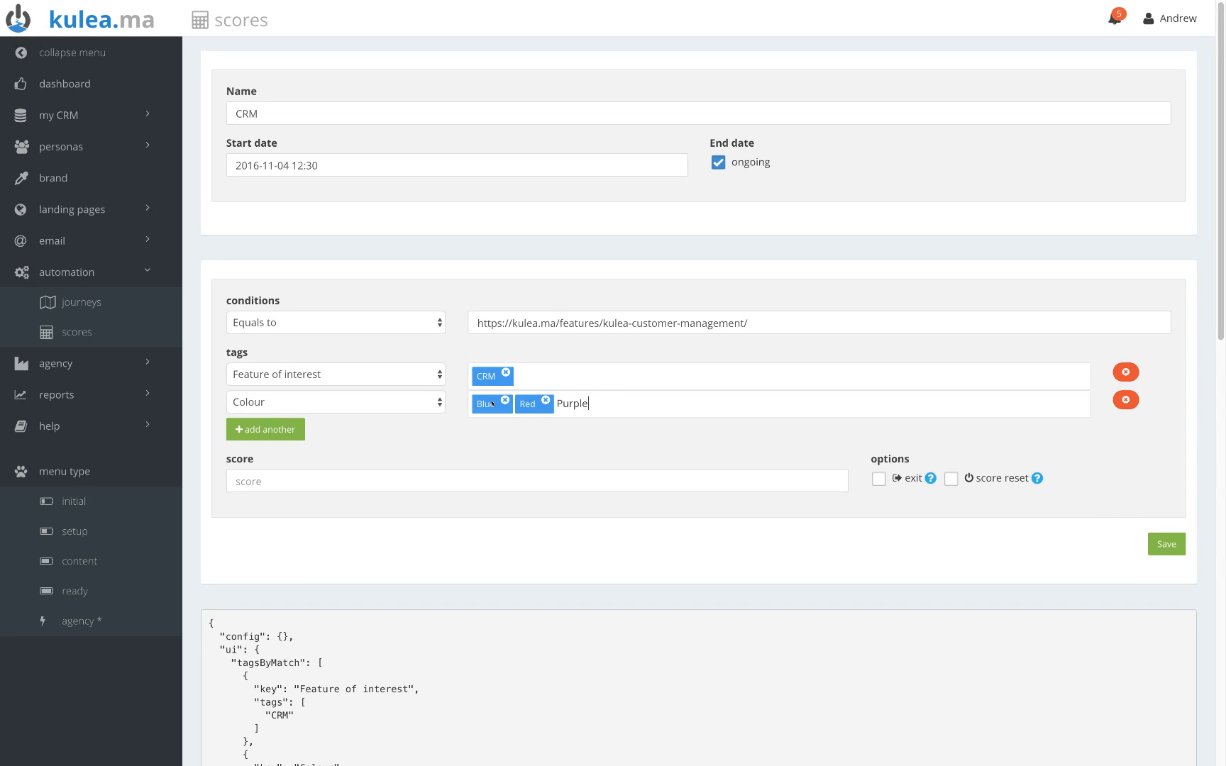
key(Return)
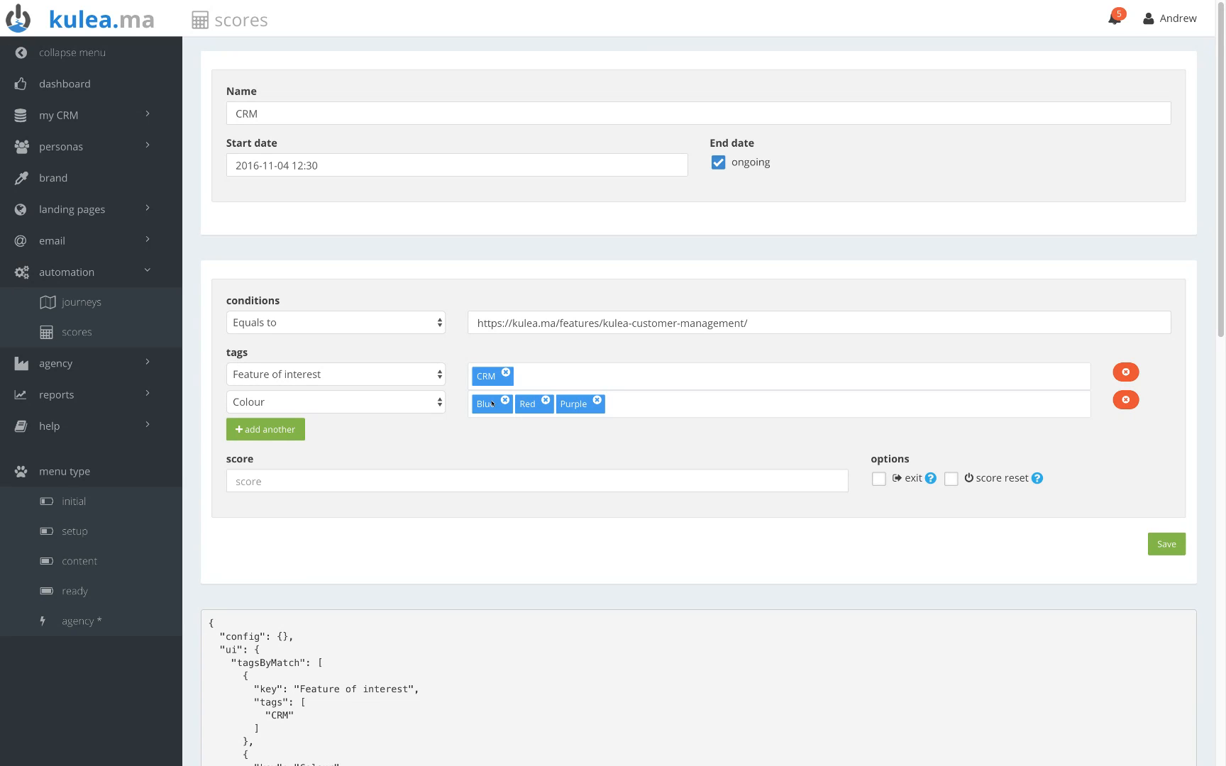
Add another tag row with the category Status and give it the tags Enthusiast and Prospect.
click(282, 430)
click(284, 430)
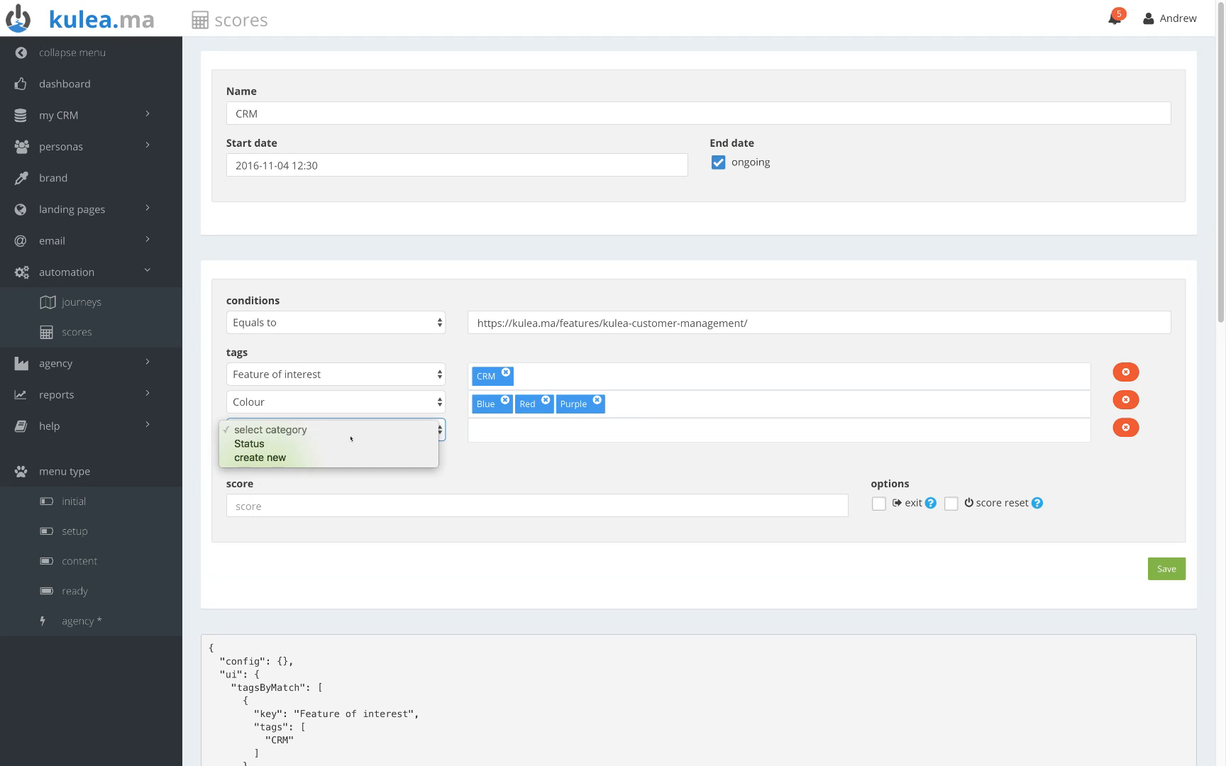
click(307, 449)
click(511, 433)
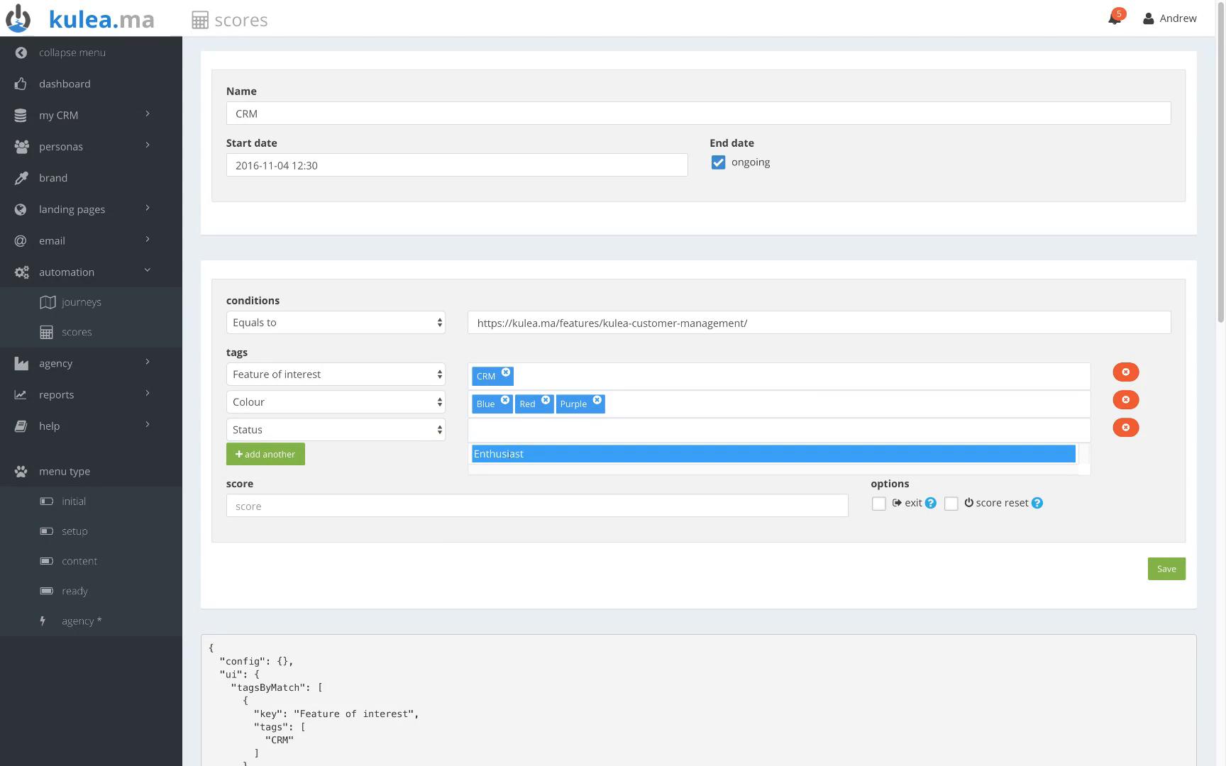
click(509, 455)
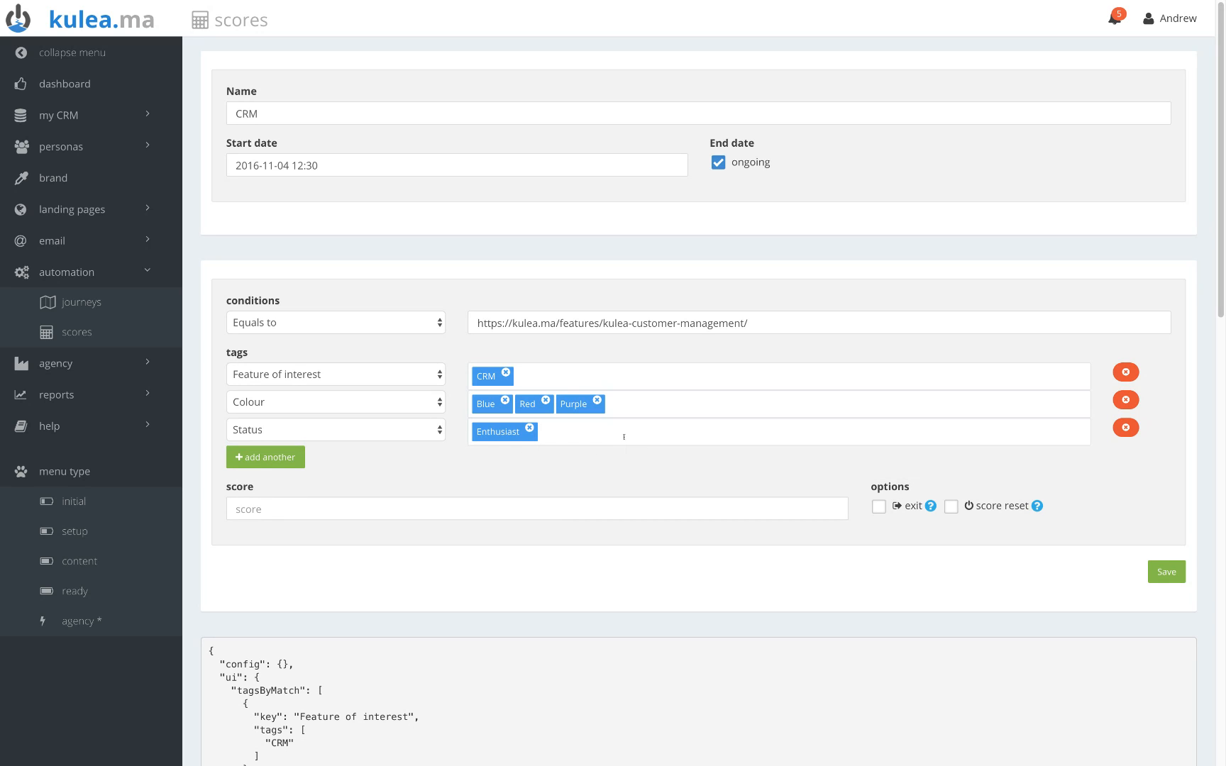
text(Prospect)
key(Return)
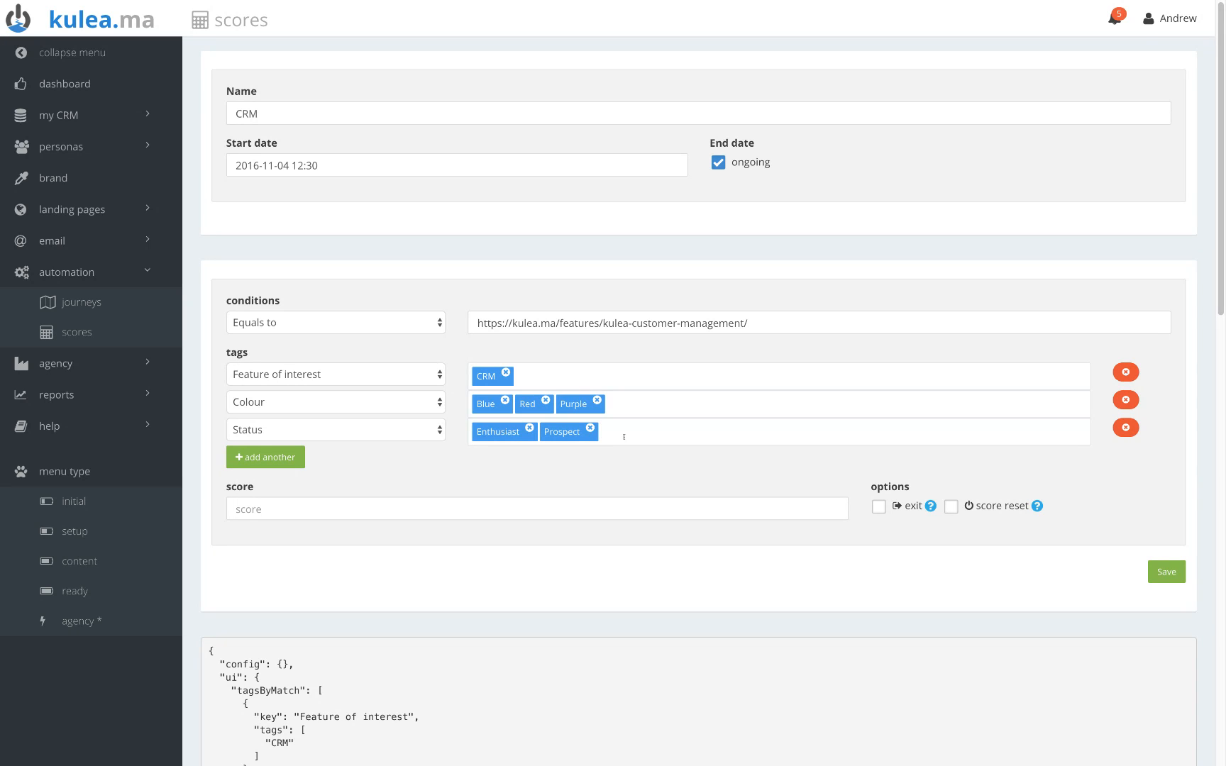
Set the score value to 10.
click(292, 511)
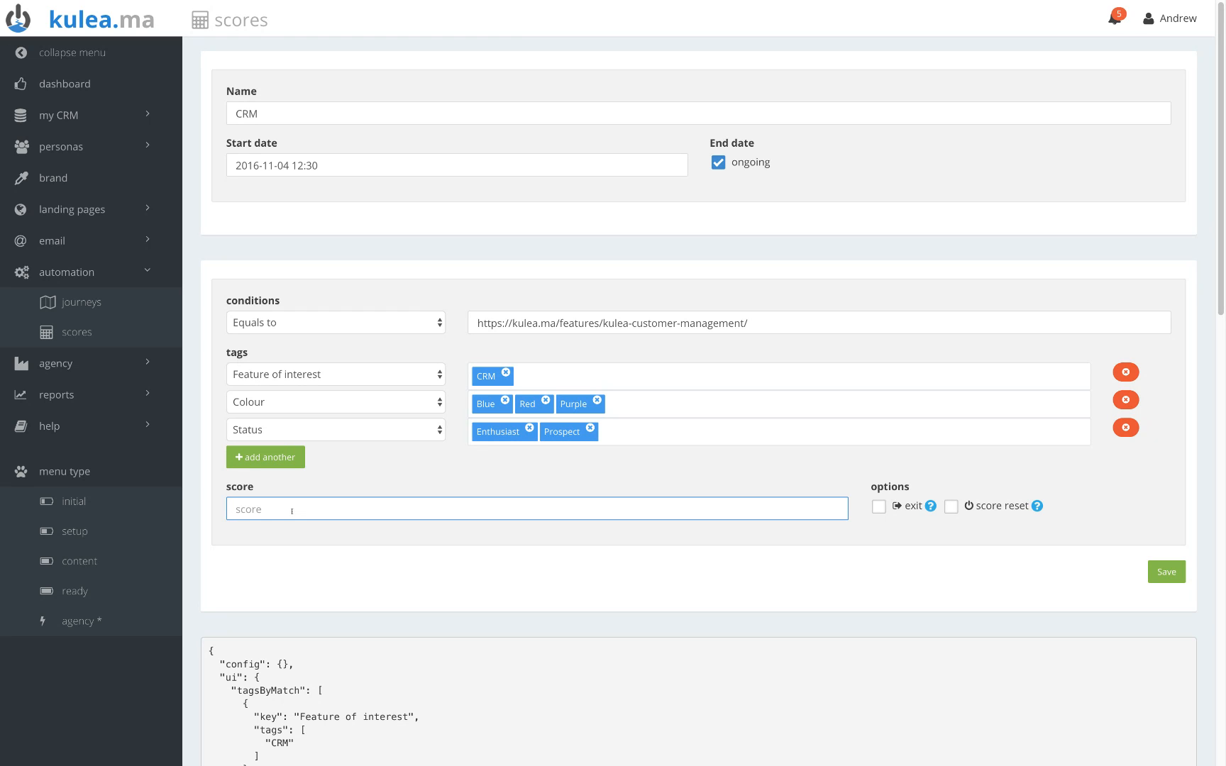
text(10)
Try the exit option and the score reset option in turn, switching each one back off.
click(882, 508)
mouse_move(930, 507)
click(879, 506)
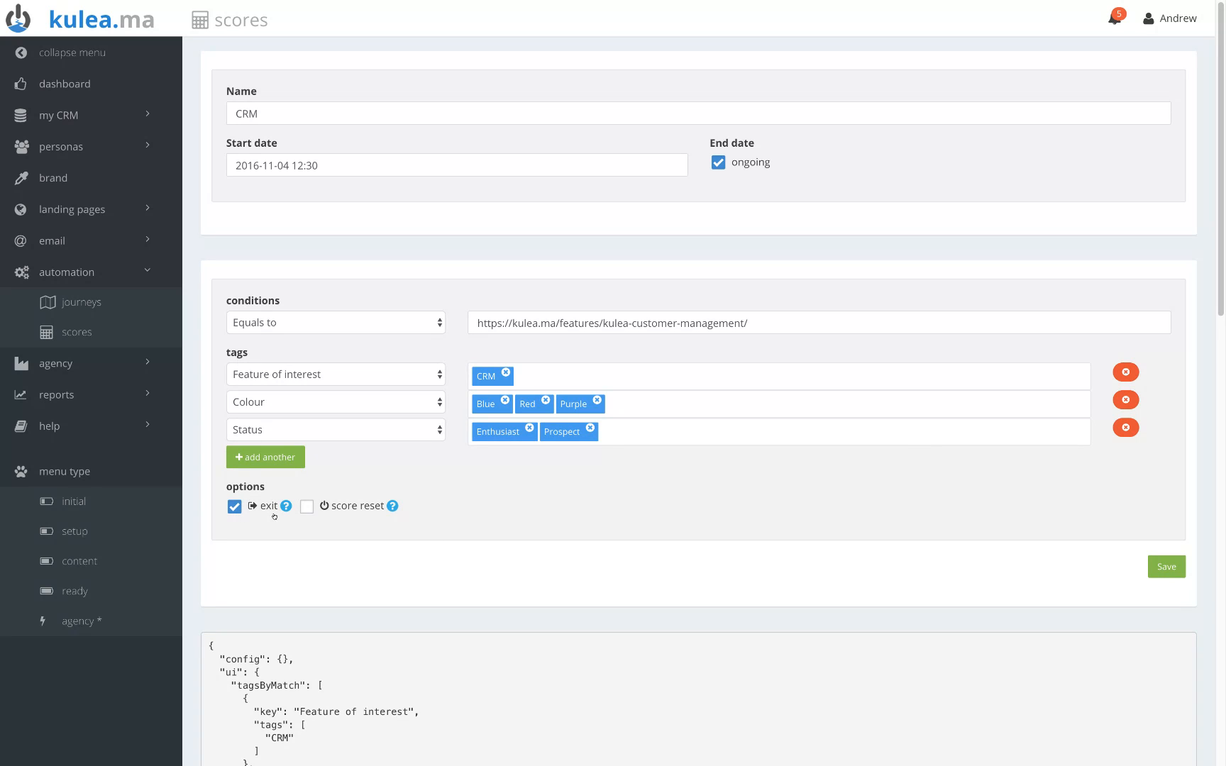
click(310, 509)
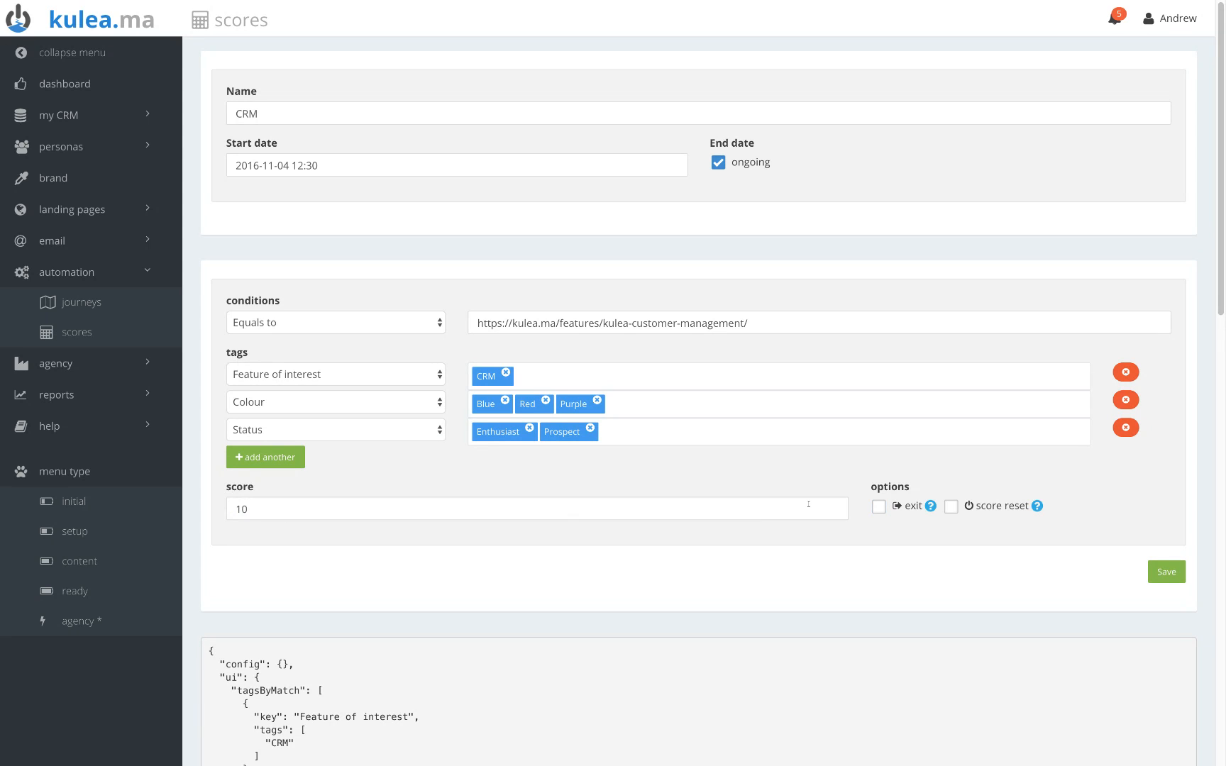
click(951, 507)
click(951, 506)
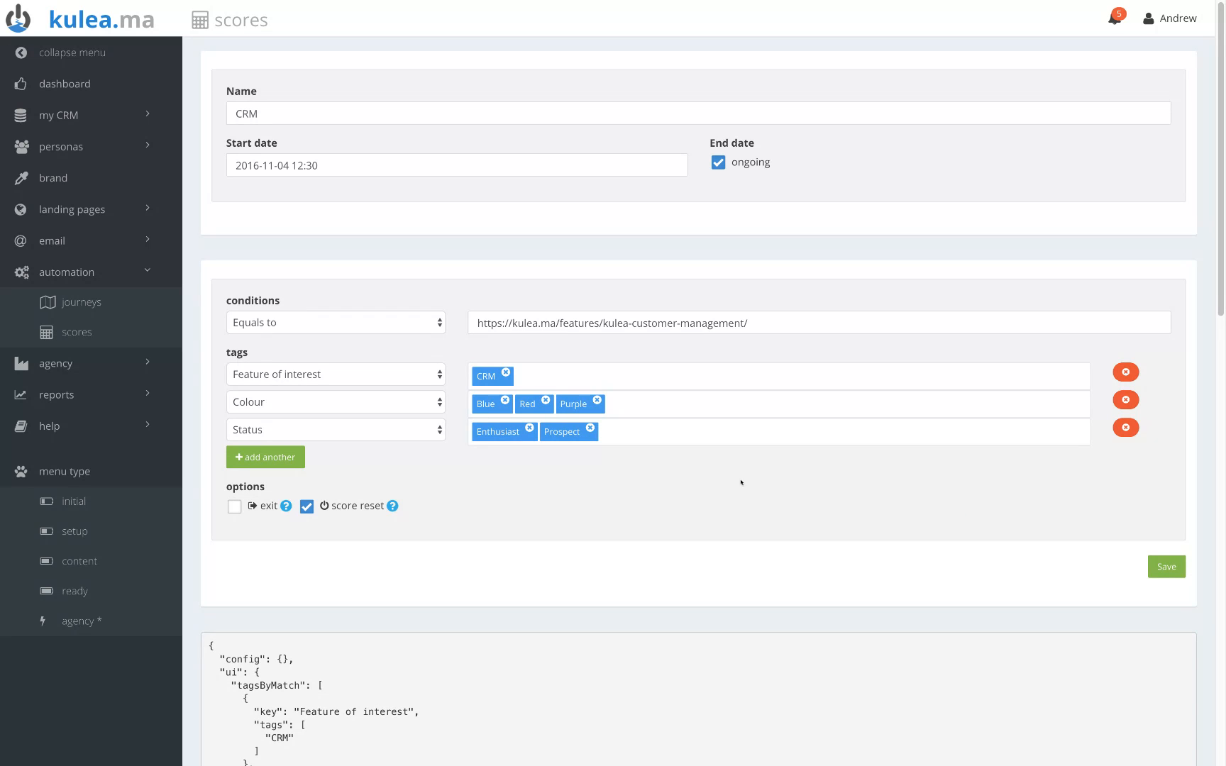
click(235, 508)
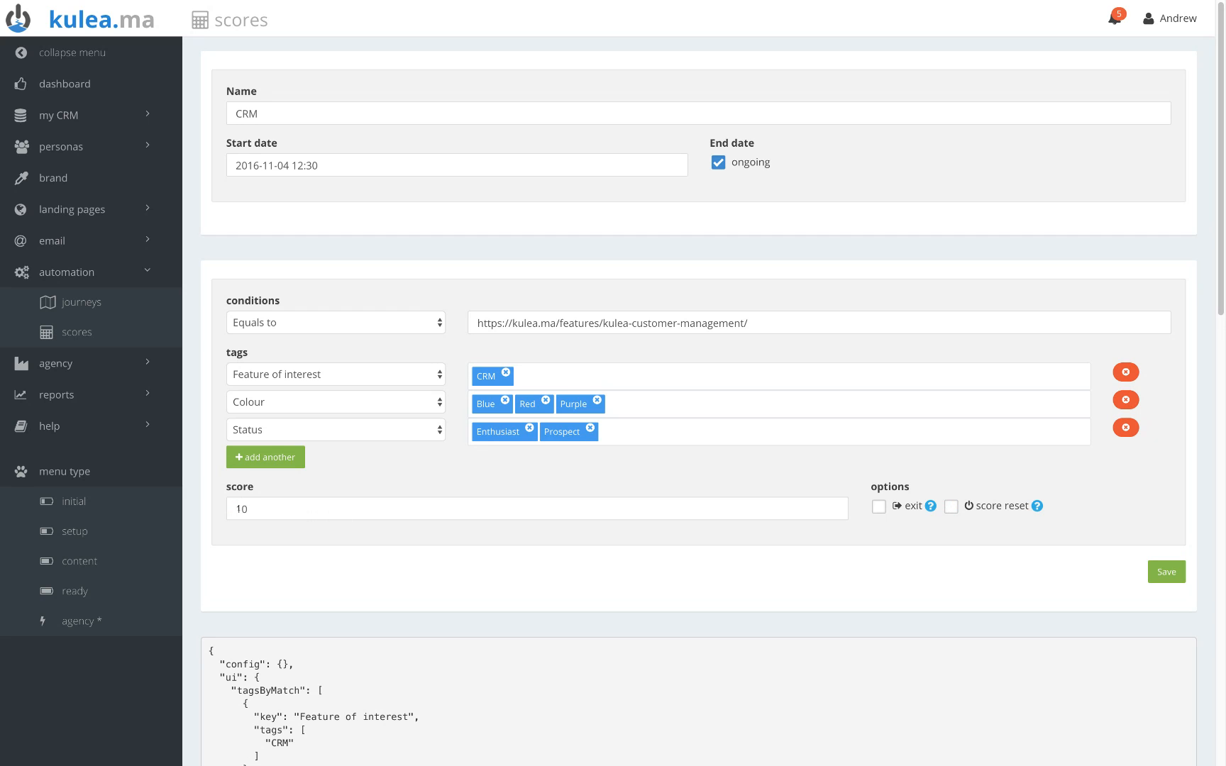
Try entering a minus sign in the score value and delete it again.
click(236, 509)
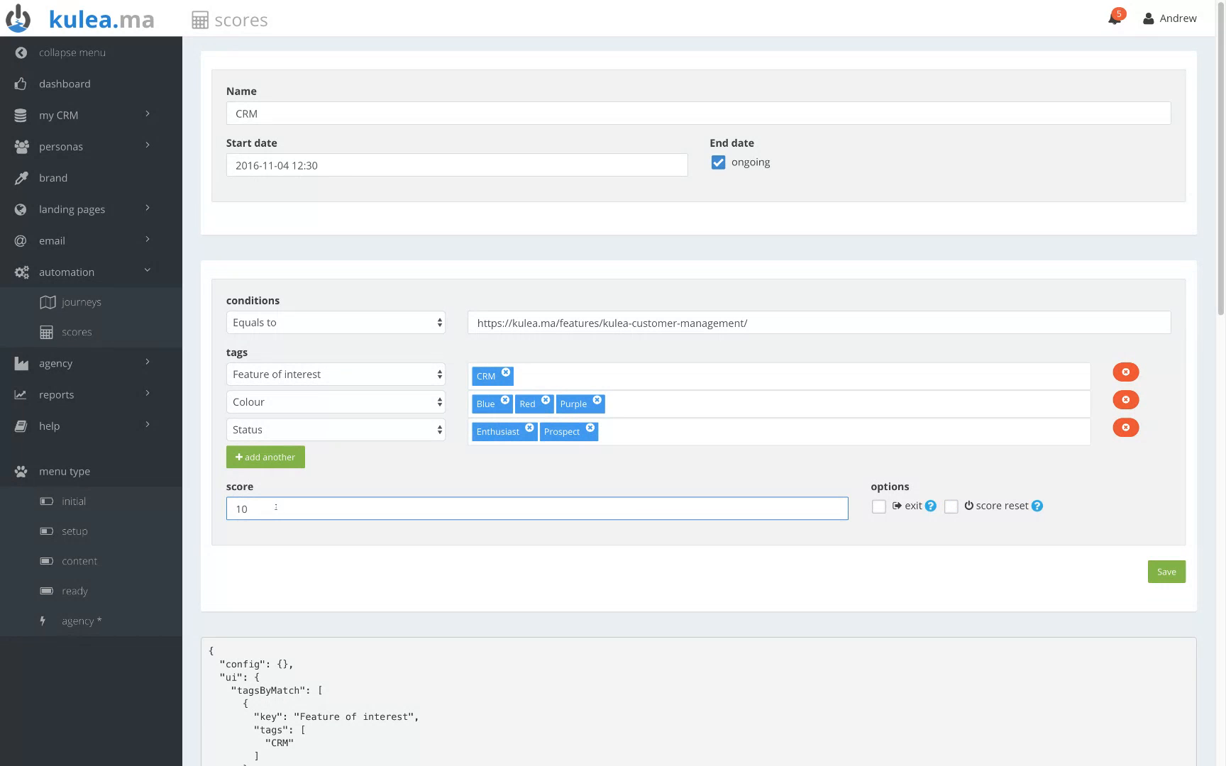
text(-)
key(BackSpace)
Remove the Colour tag row from the score.
click(1126, 401)
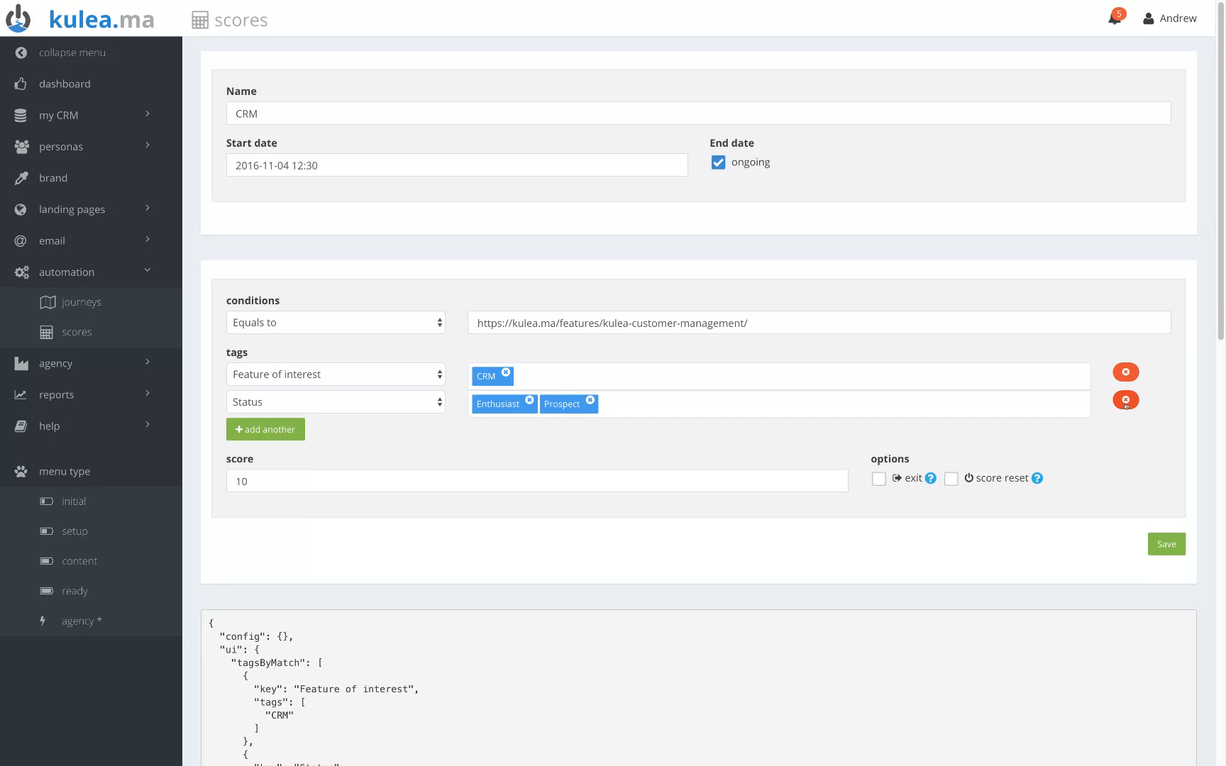
Remove the Status tag row from the CRM score and save the score.
click(1125, 401)
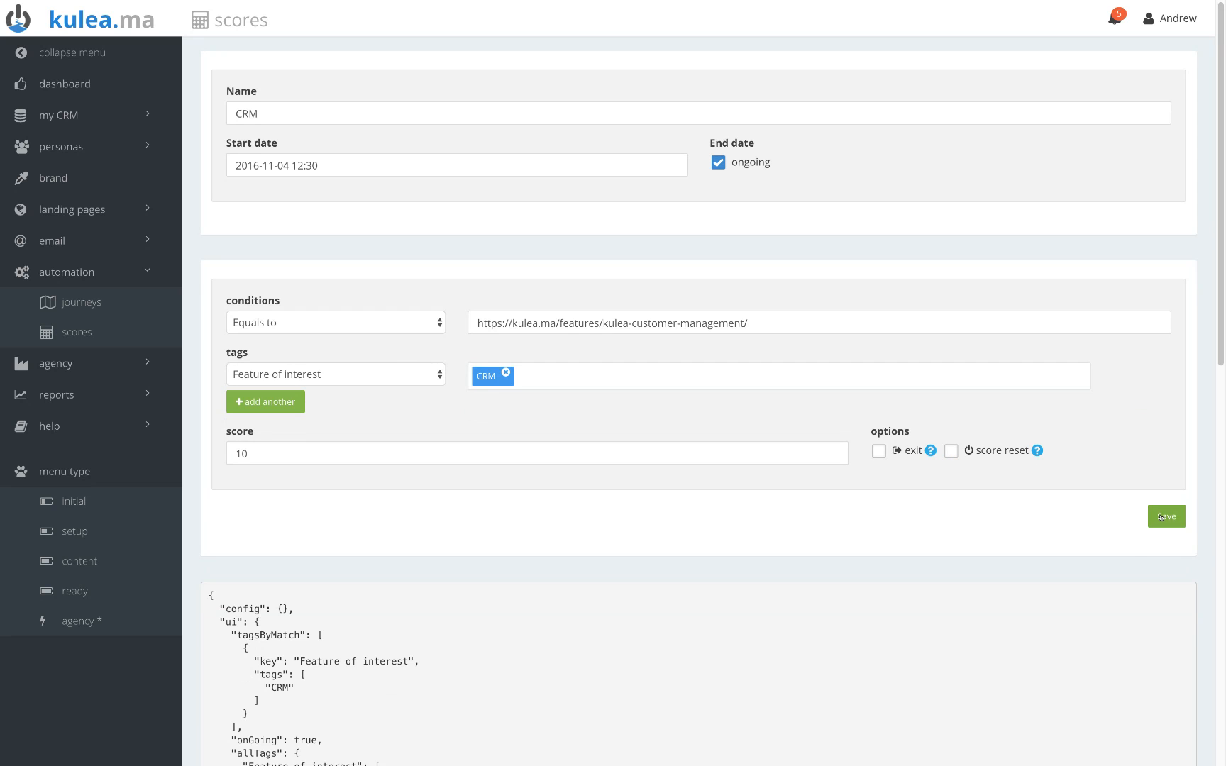
click(1162, 515)
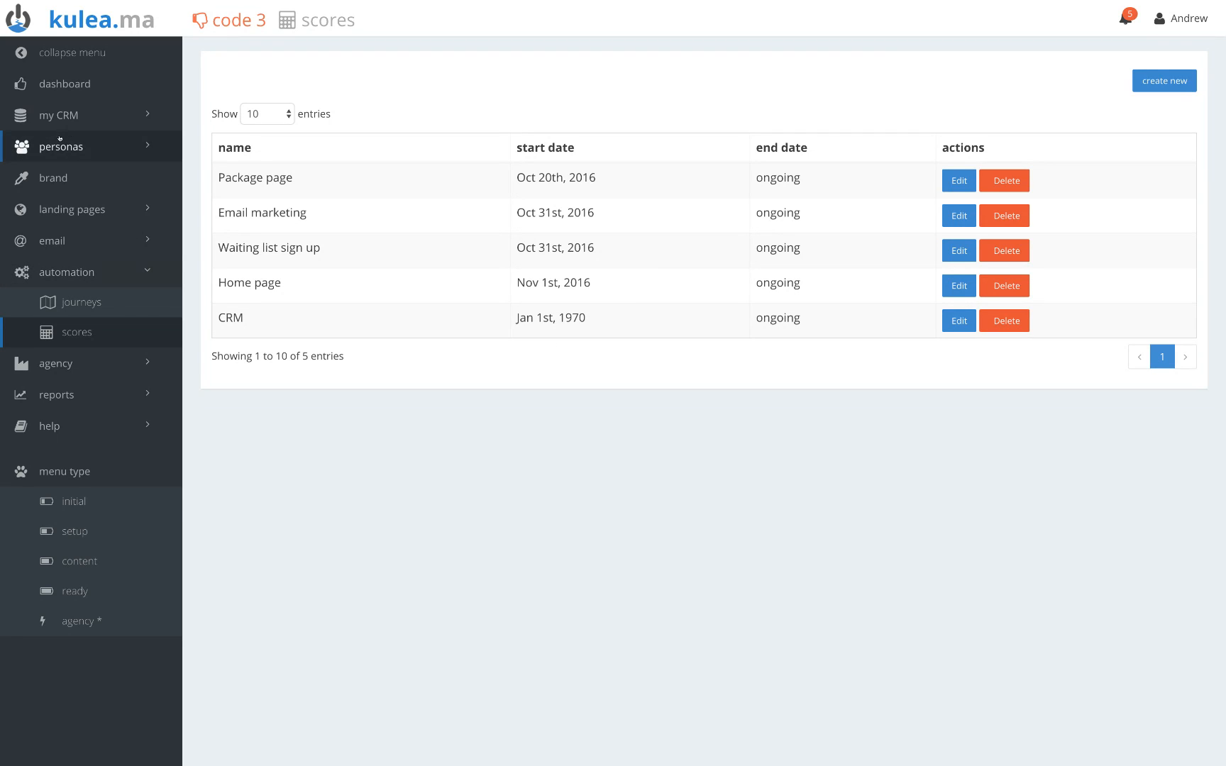
Open the CRM opportunities and view the date range settings, leaving them collapsed.
click(129, 120)
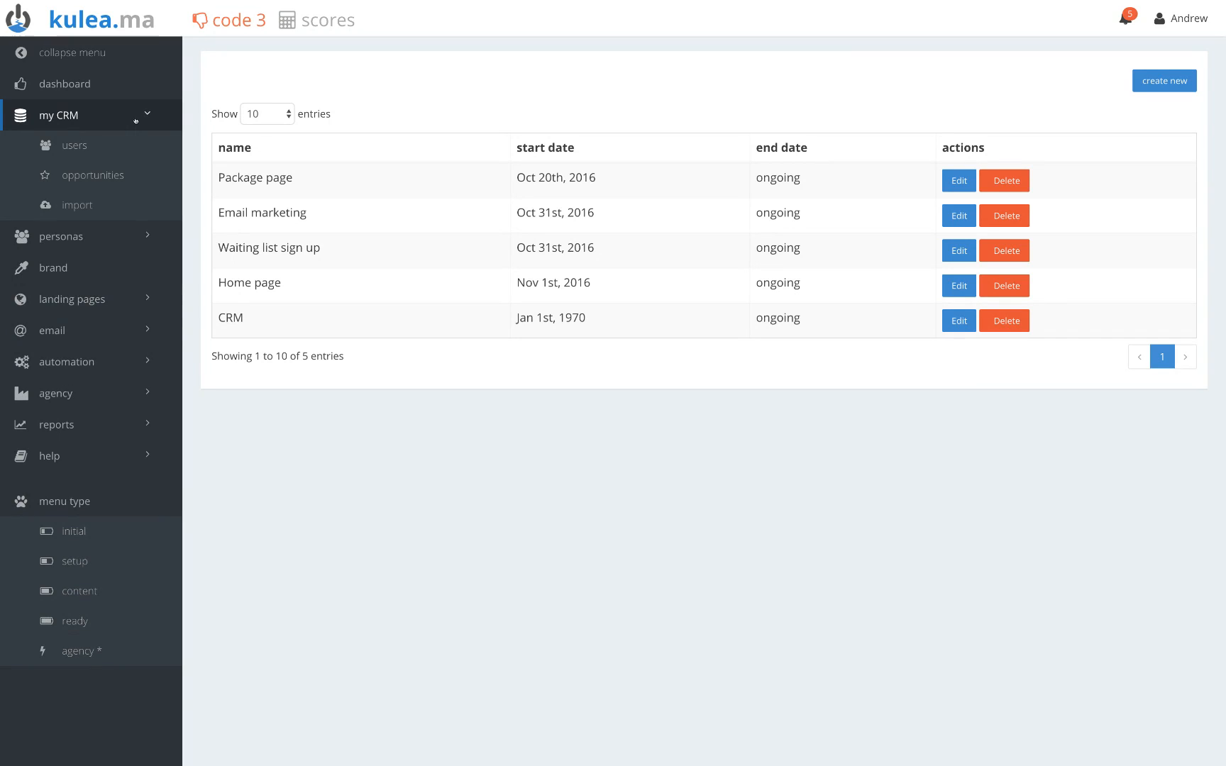
click(84, 177)
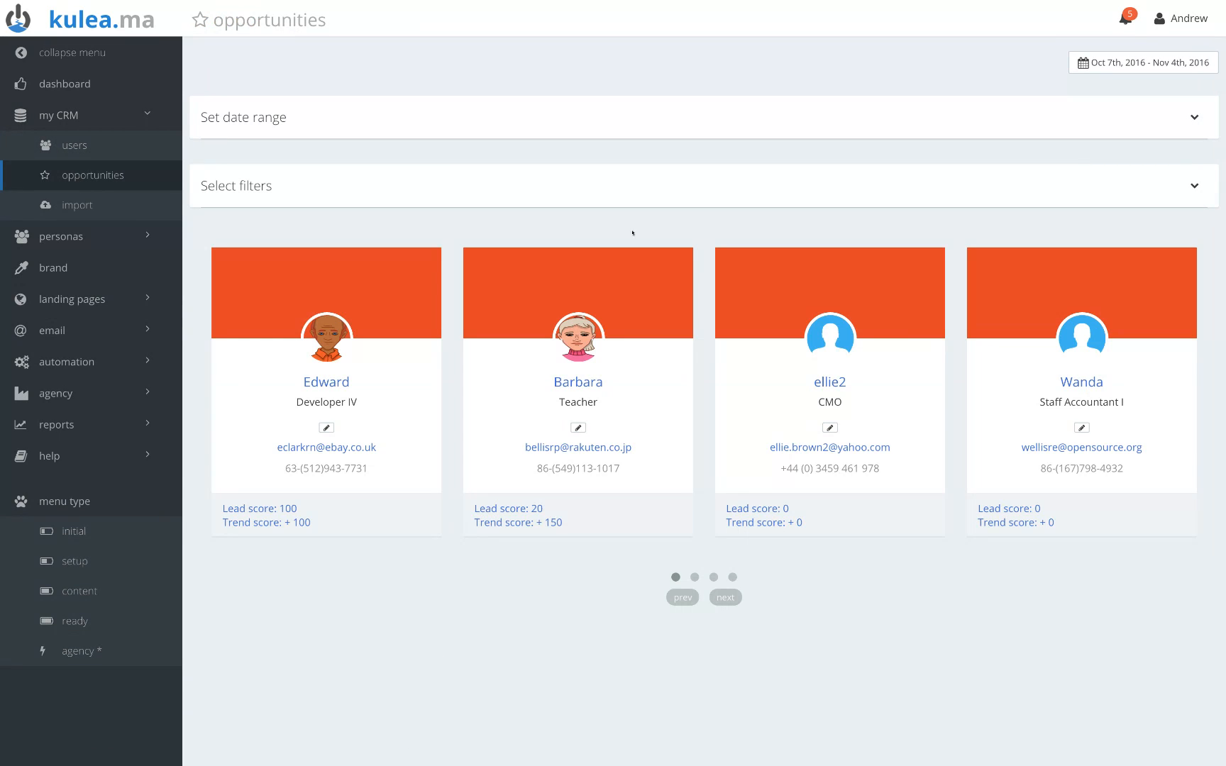
click(1193, 118)
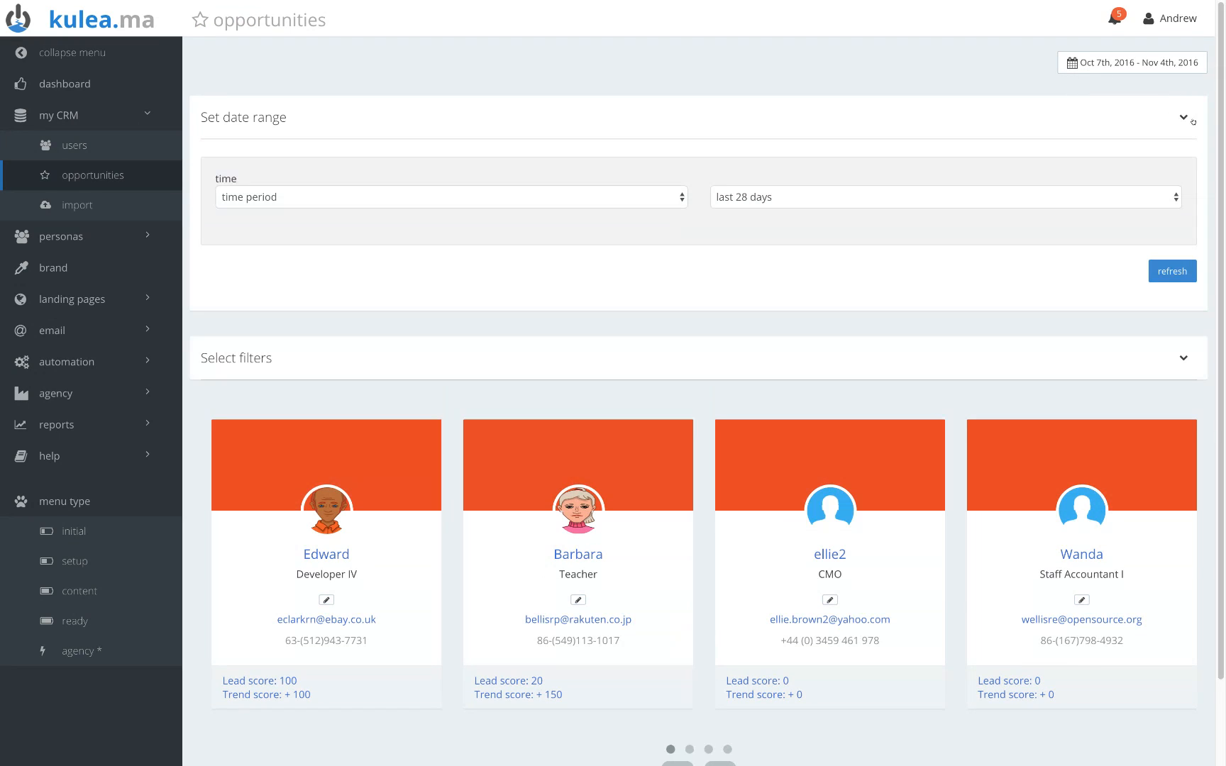
click(1193, 119)
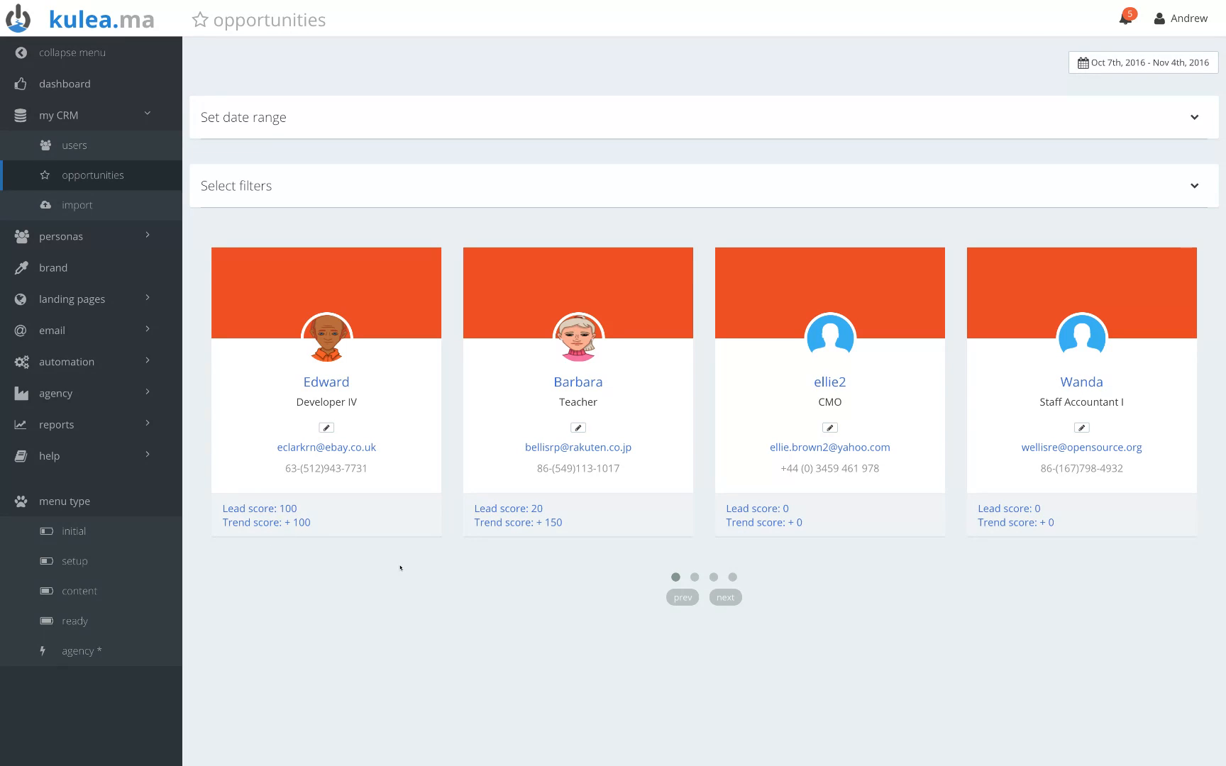
click(1194, 120)
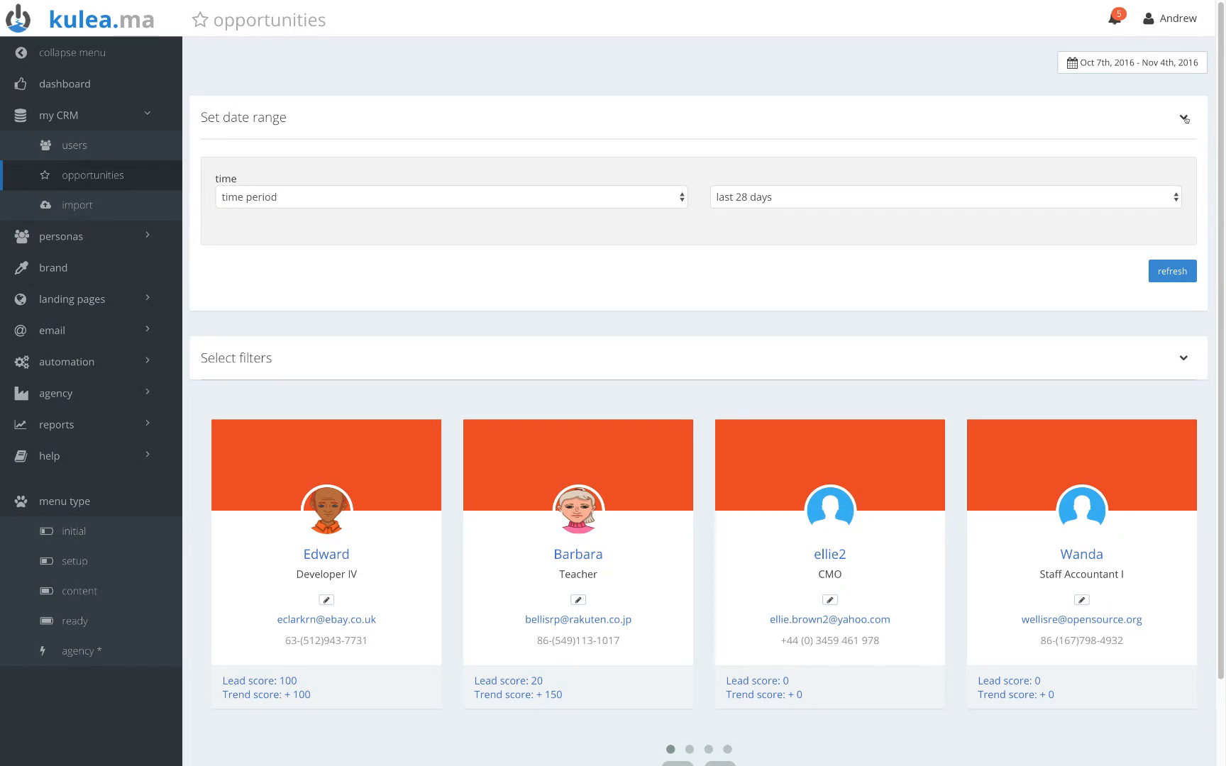
click(1186, 115)
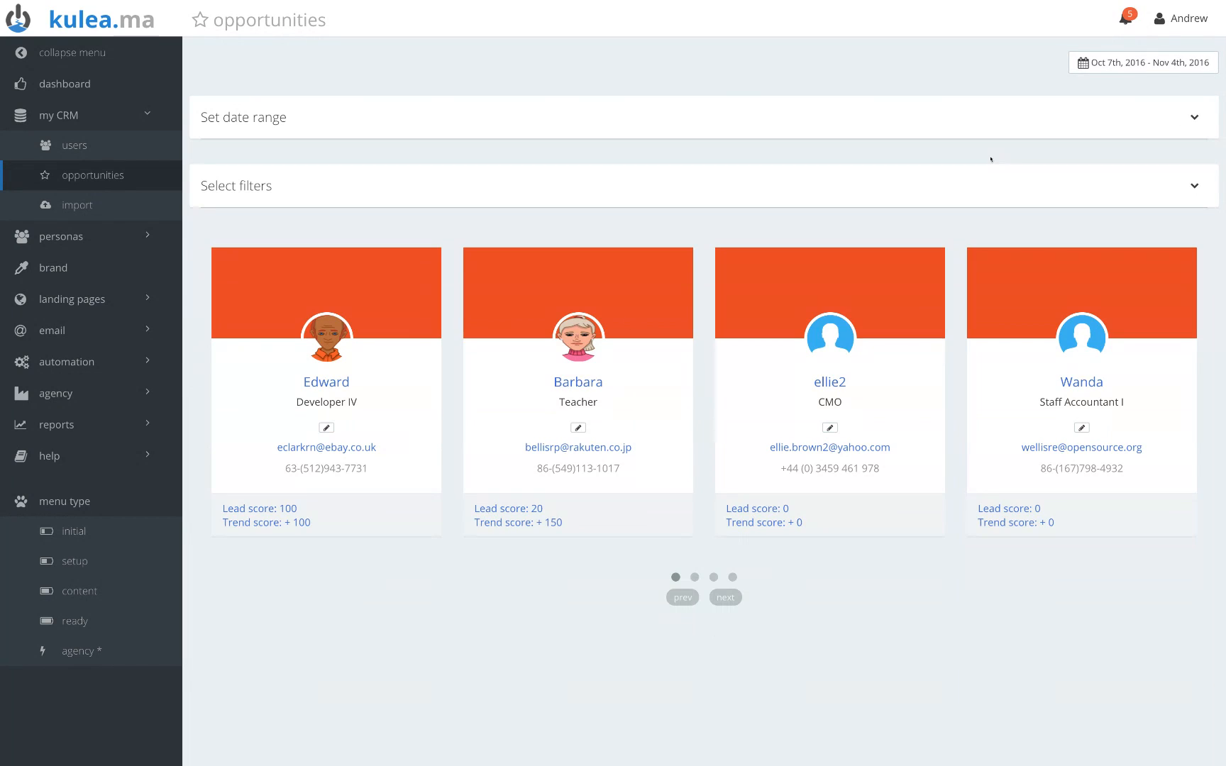
Open the Developer IV lead's details and examine the scores and tags recorded in the Oct 24 21:06 to 21:07 behavioural session.
click(328, 384)
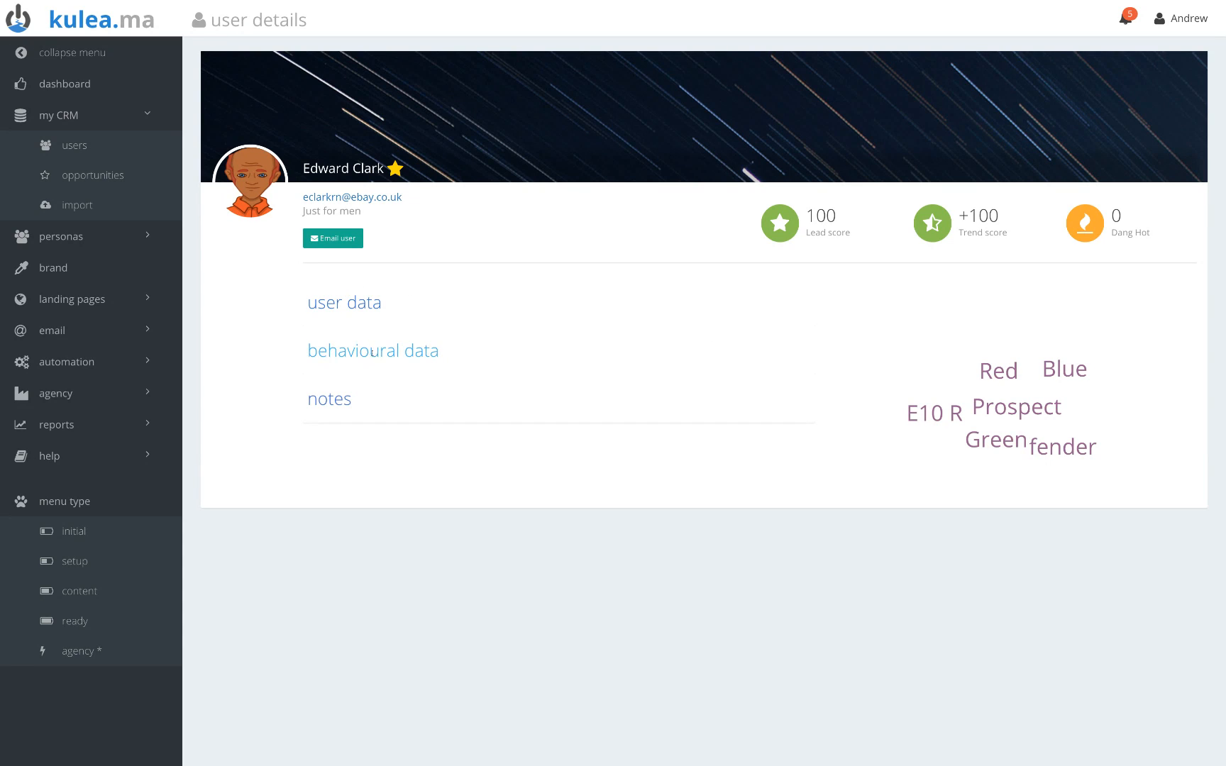
click(374, 353)
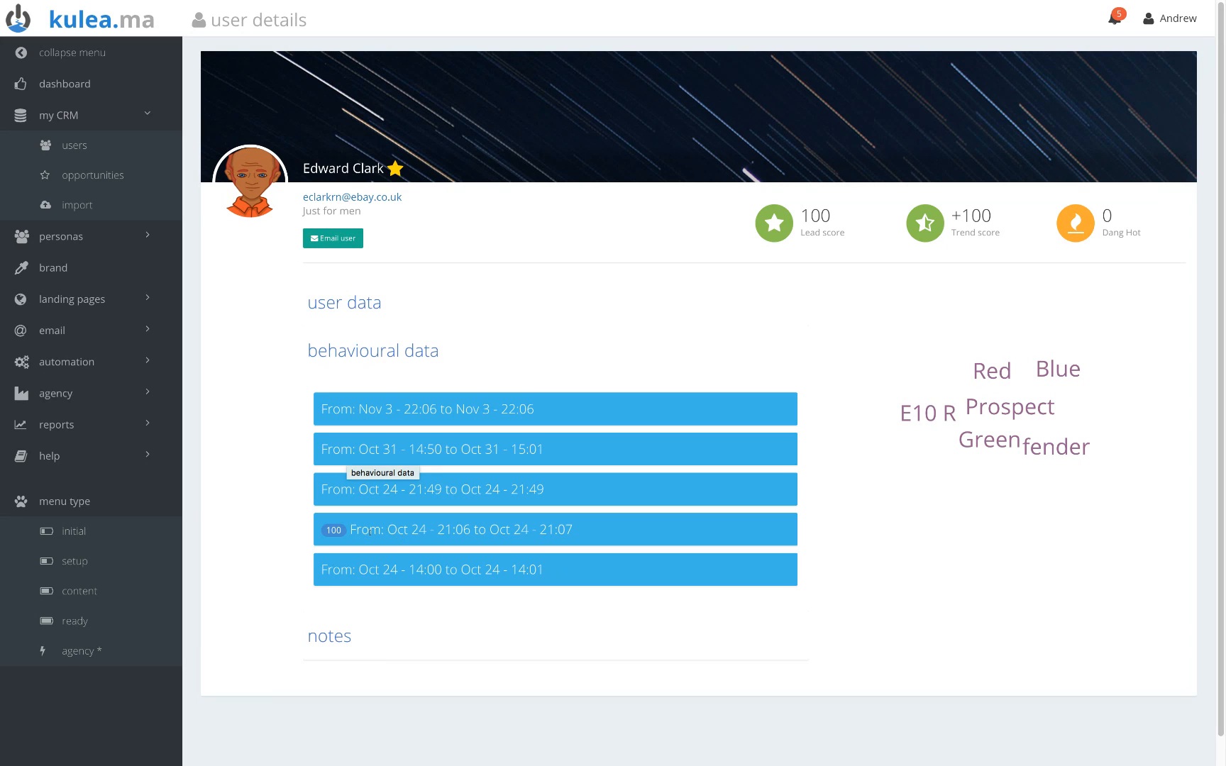
click(370, 531)
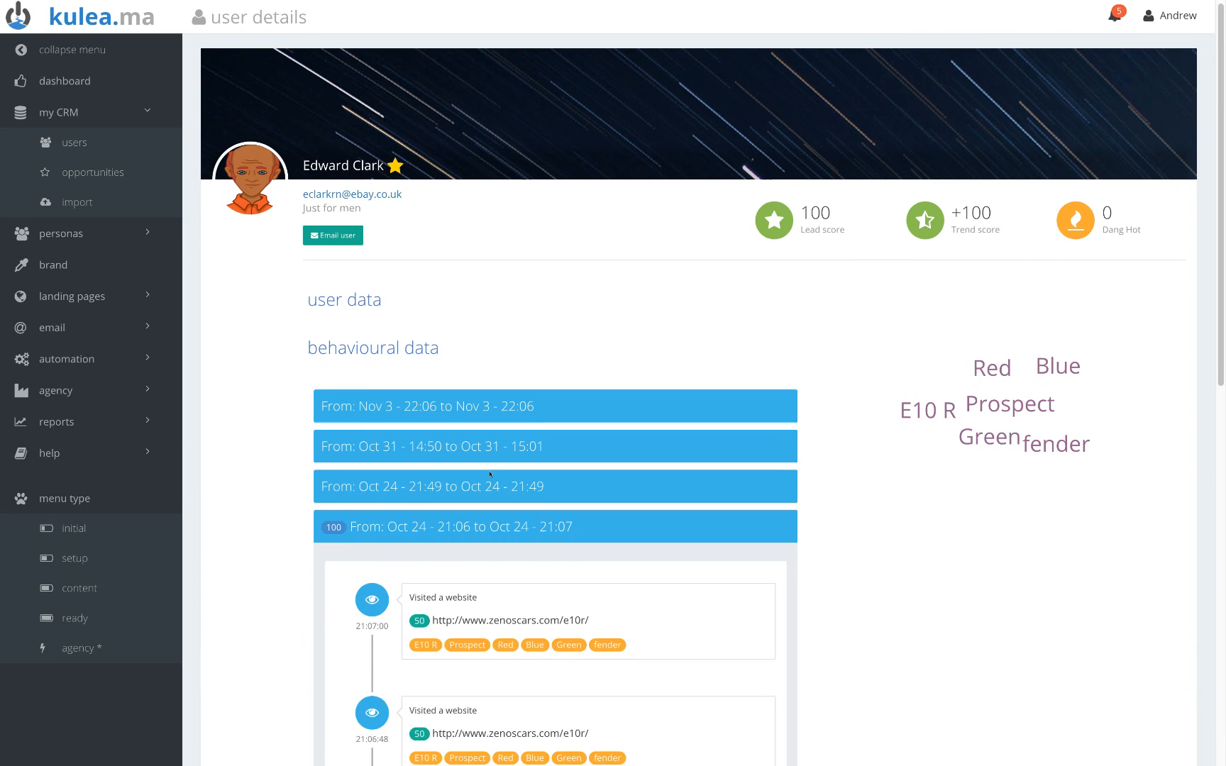
scroll(553, 452, down, 3)
scroll(553, 451, down, 2)
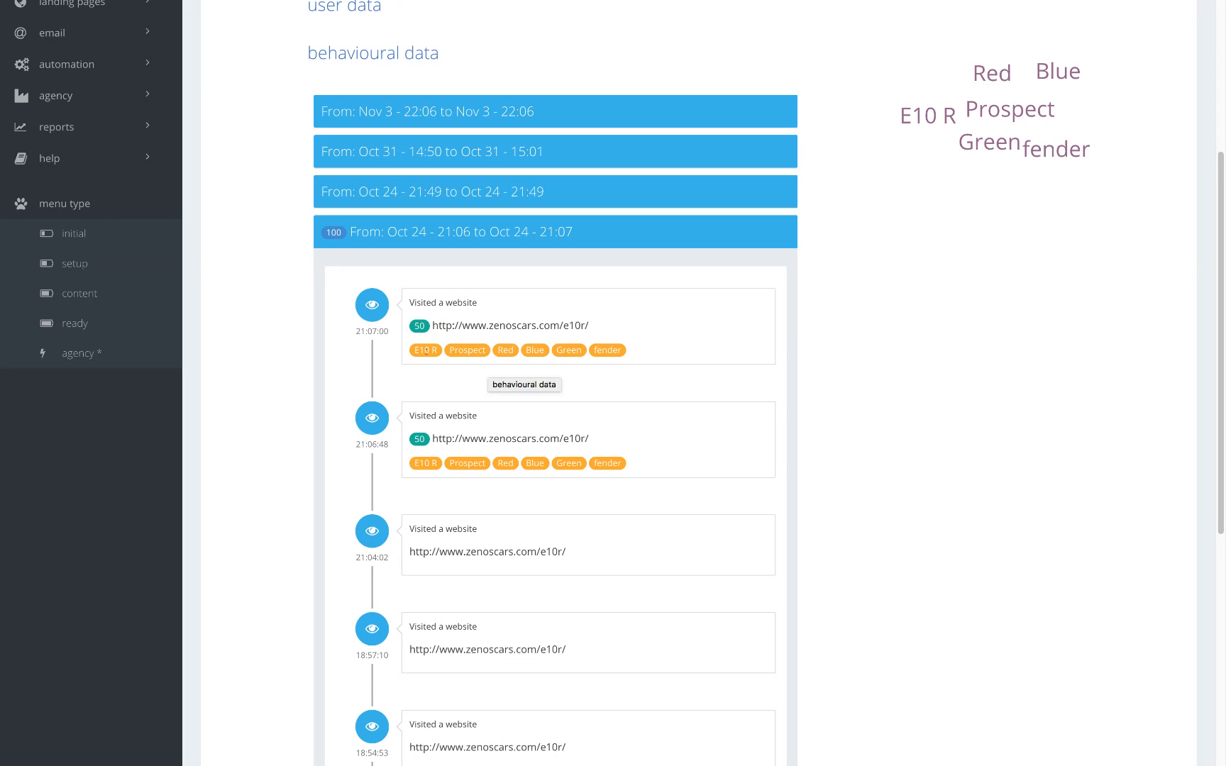
drag(427, 327, 413, 326)
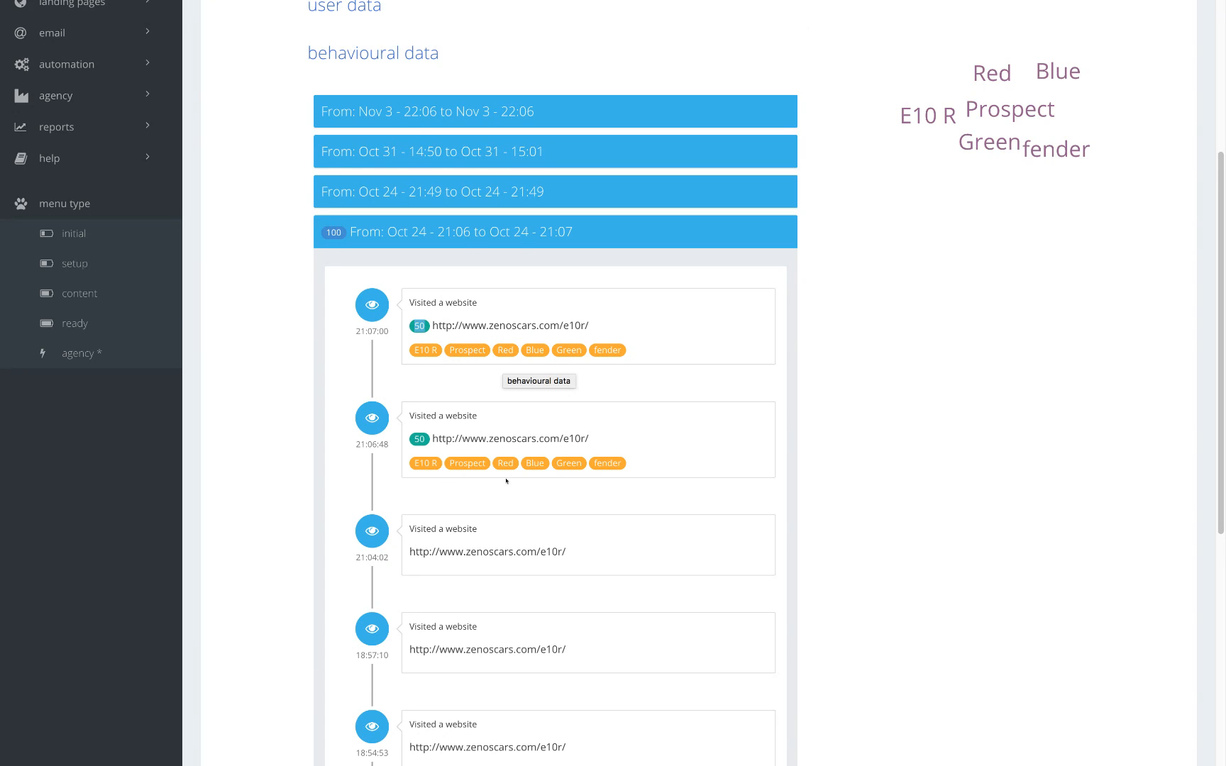
scroll(971, 416, up, 5)
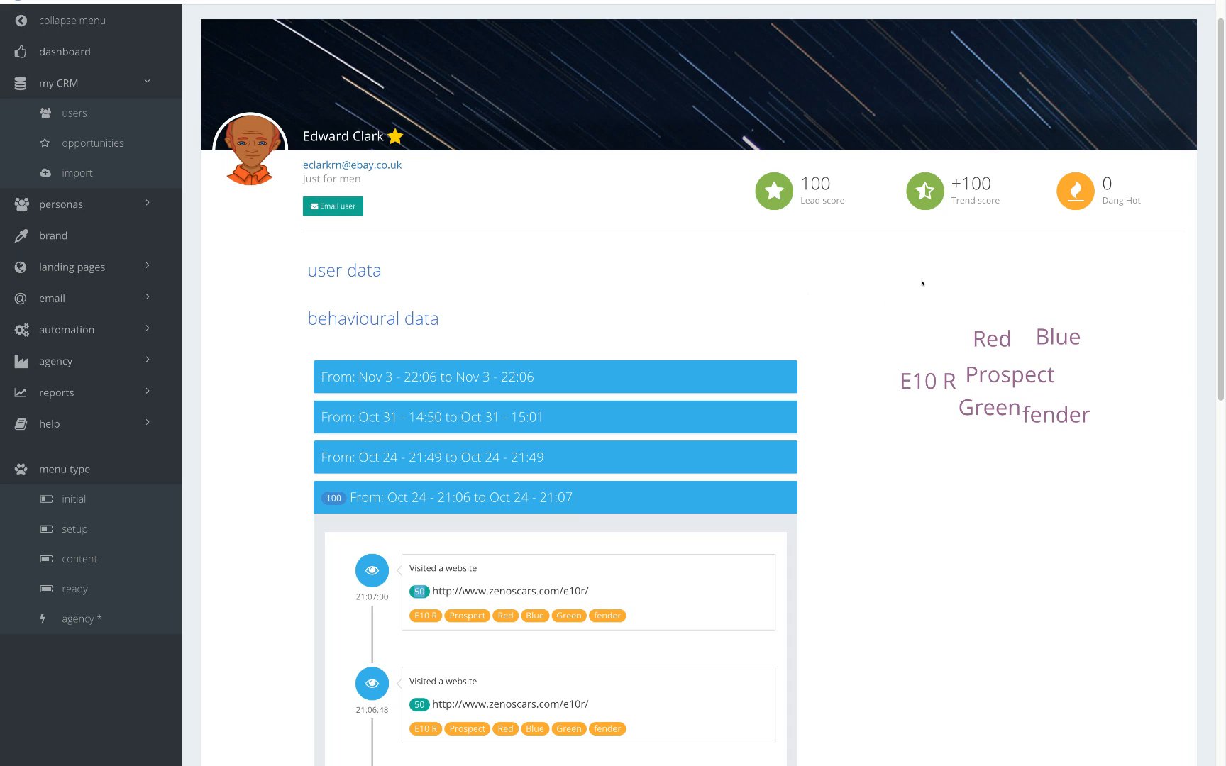
Look into the lead's three most recent behavioural sessions and display the lead's user data.
click(475, 454)
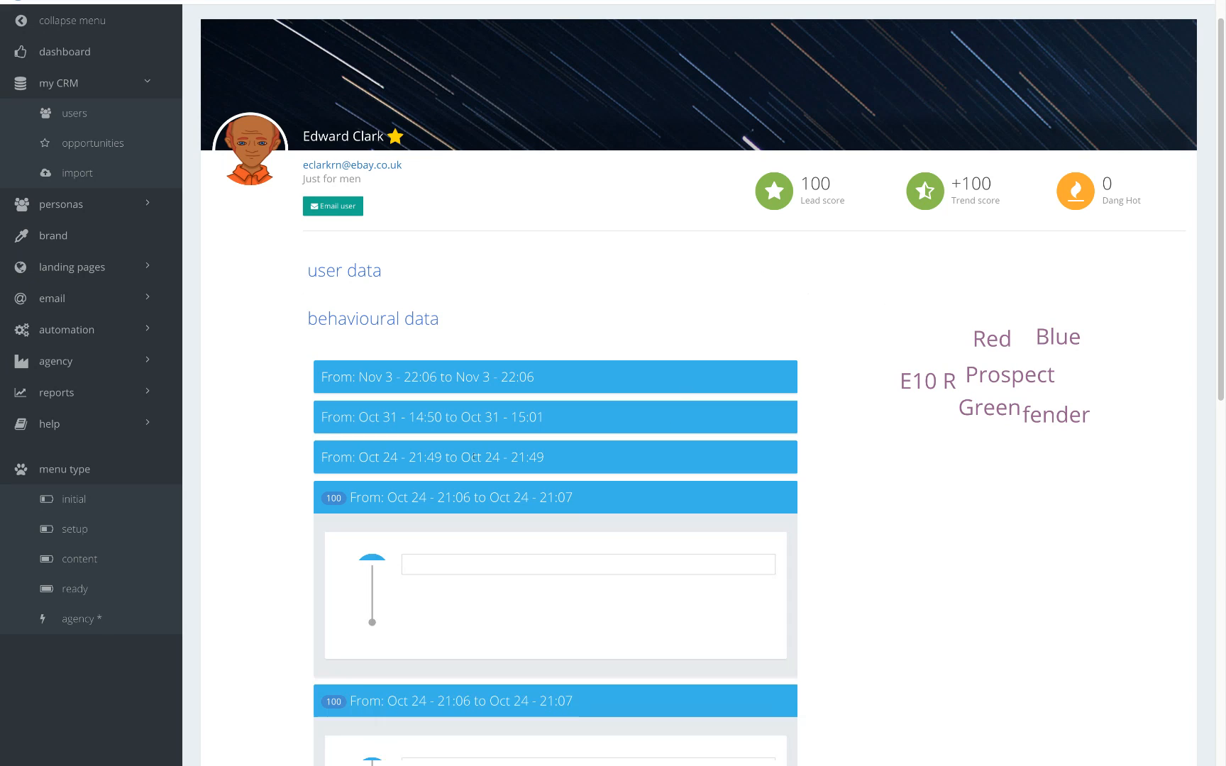
click(518, 417)
click(550, 378)
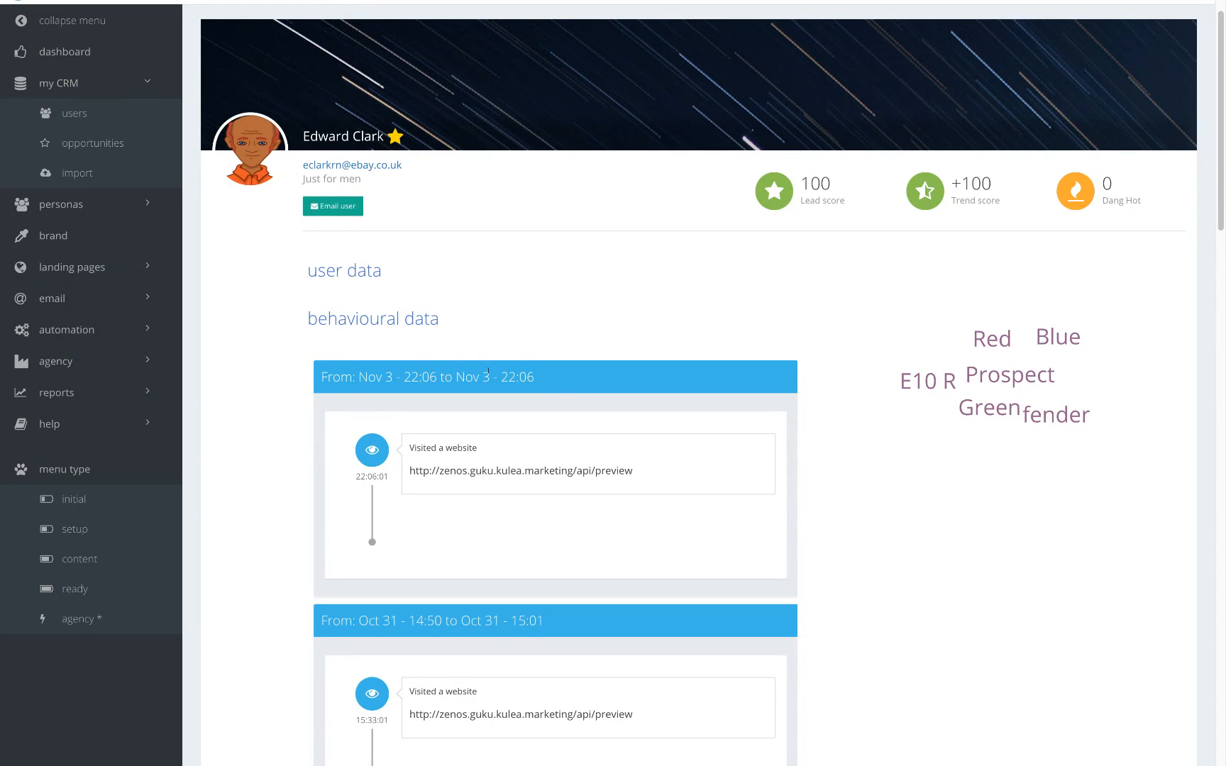
click(488, 373)
click(364, 277)
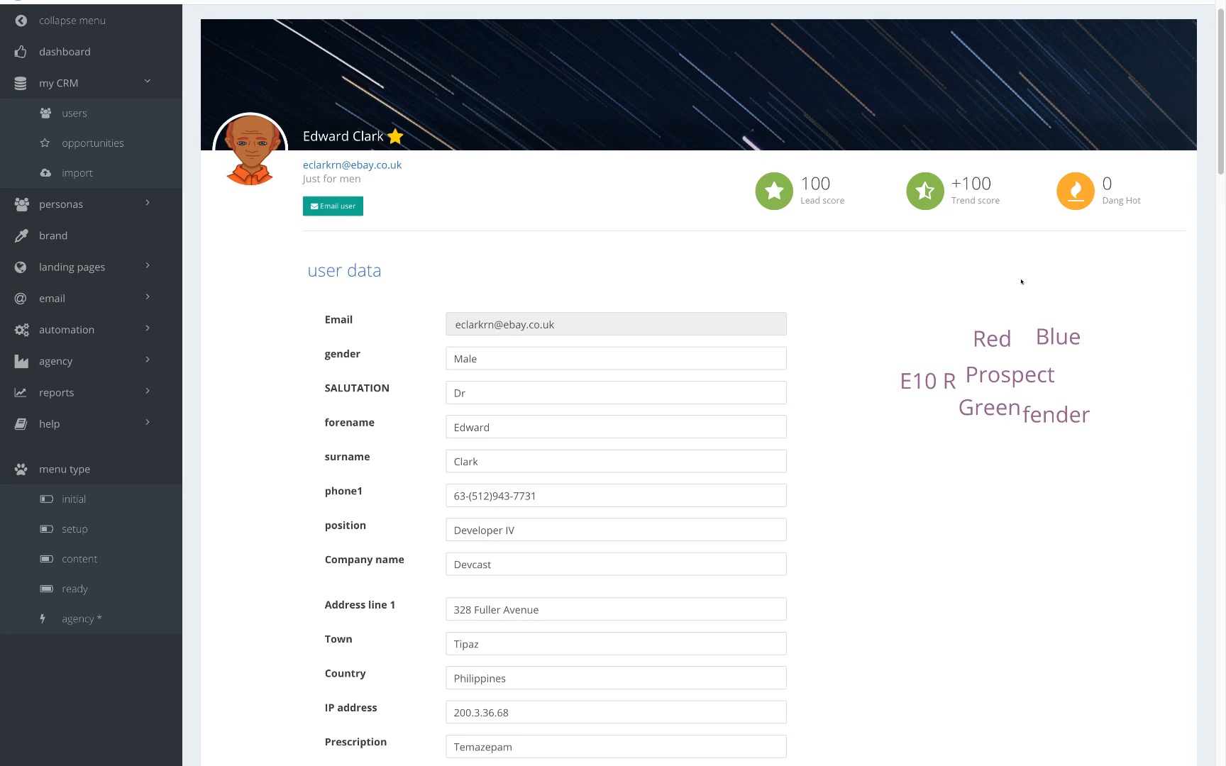
mouse_move(1150, 3)
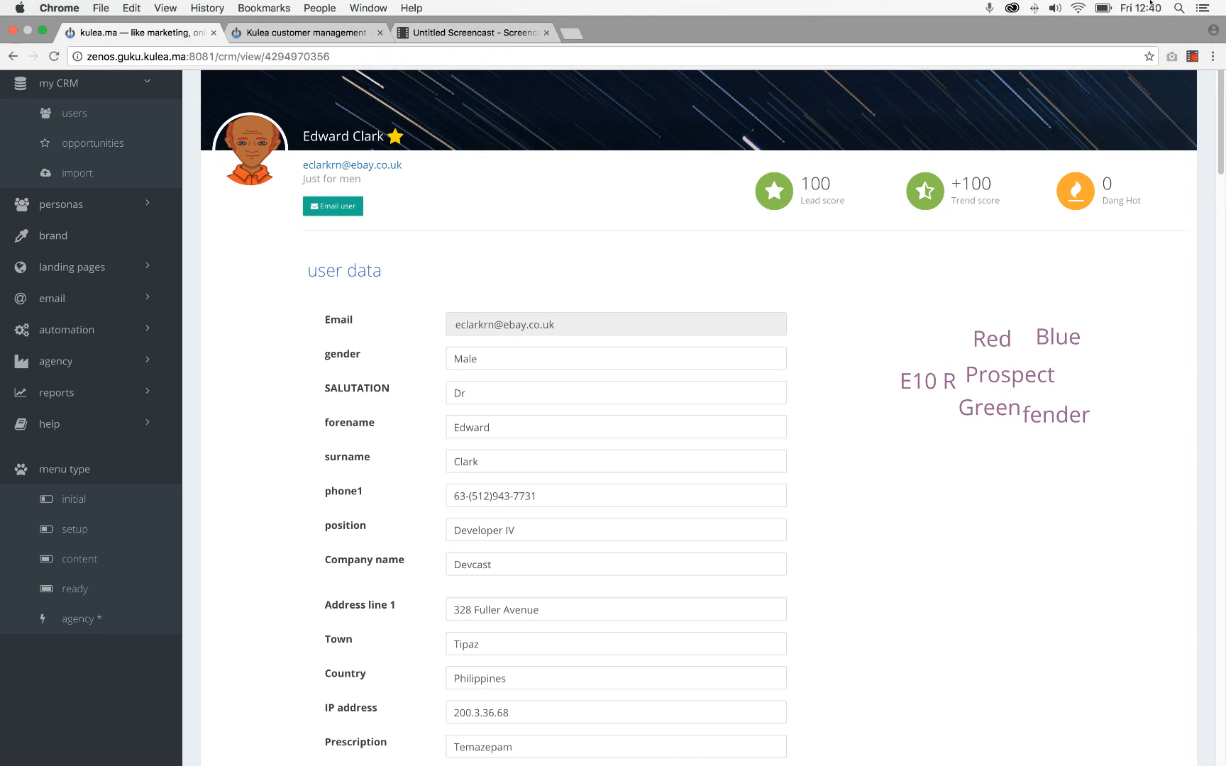
click(1192, 56)
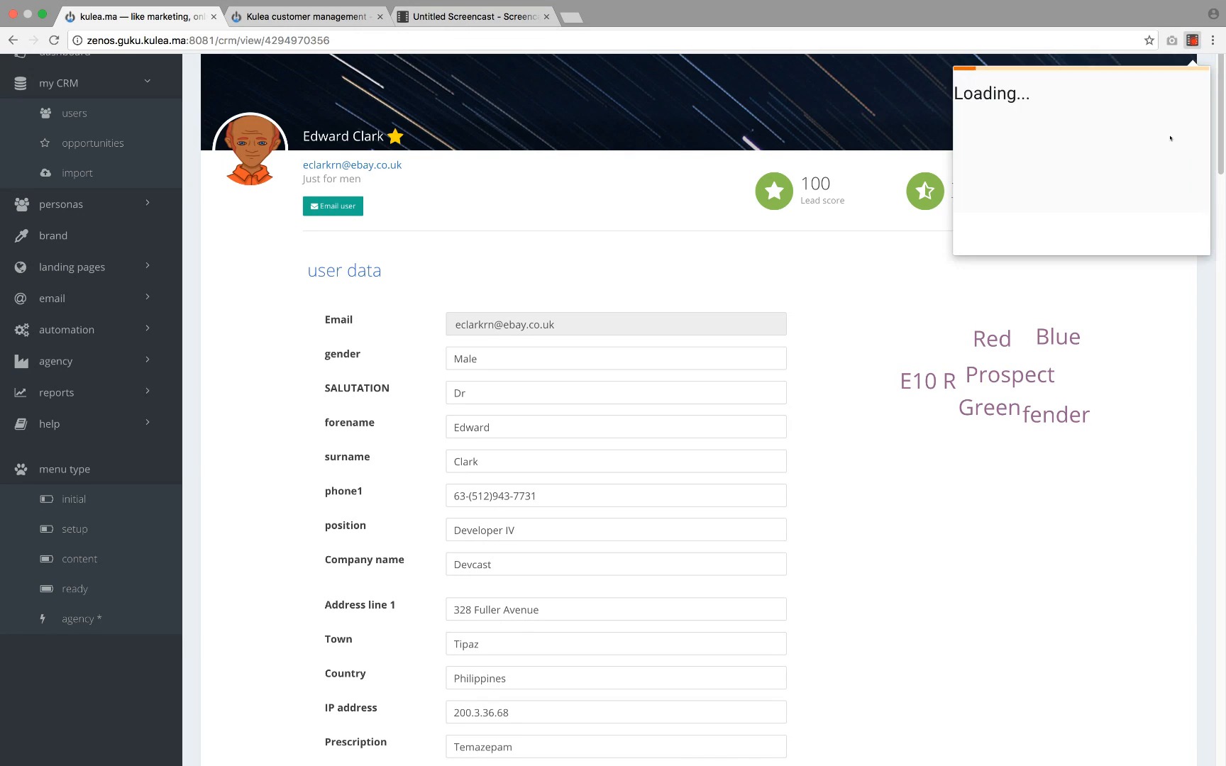